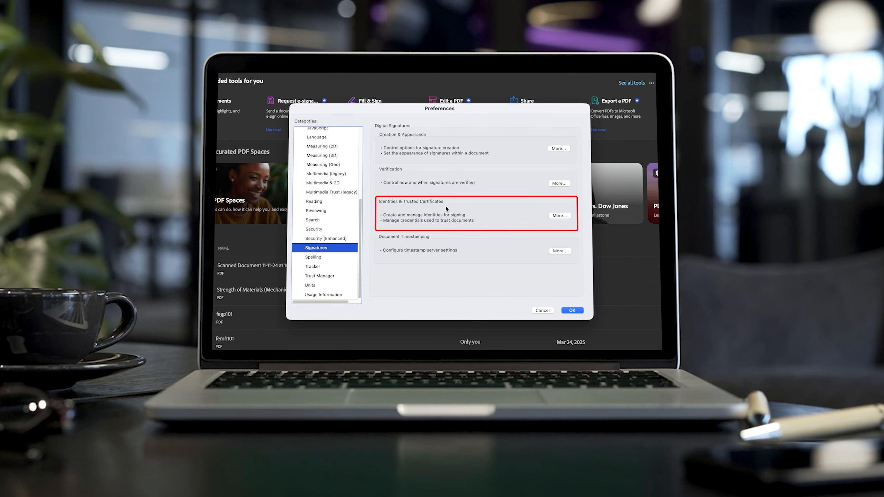
# - Start adding a digital ID and pick the custom handwritten signature appearance
pyautogui.click(560, 216)
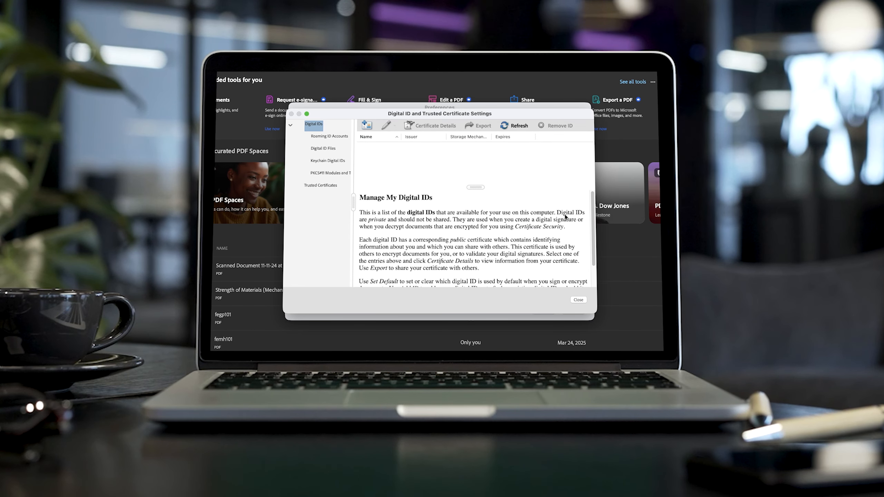
pyautogui.click(366, 124)
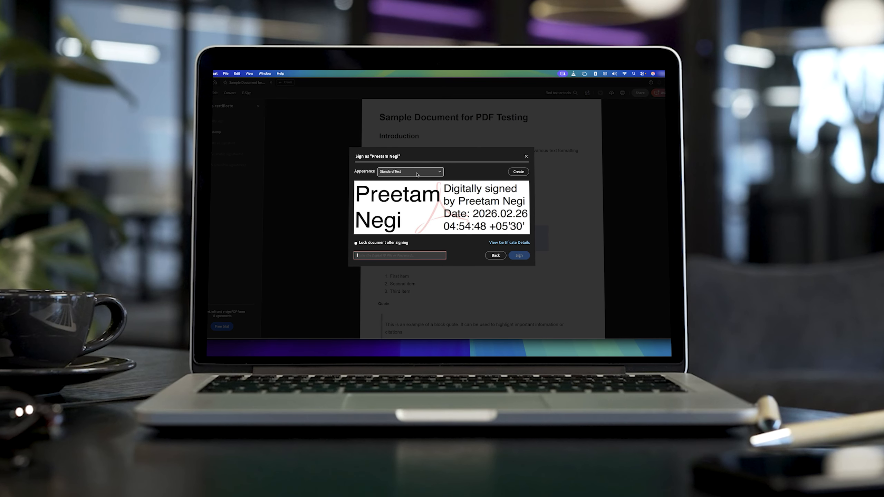
pyautogui.click(408, 171)
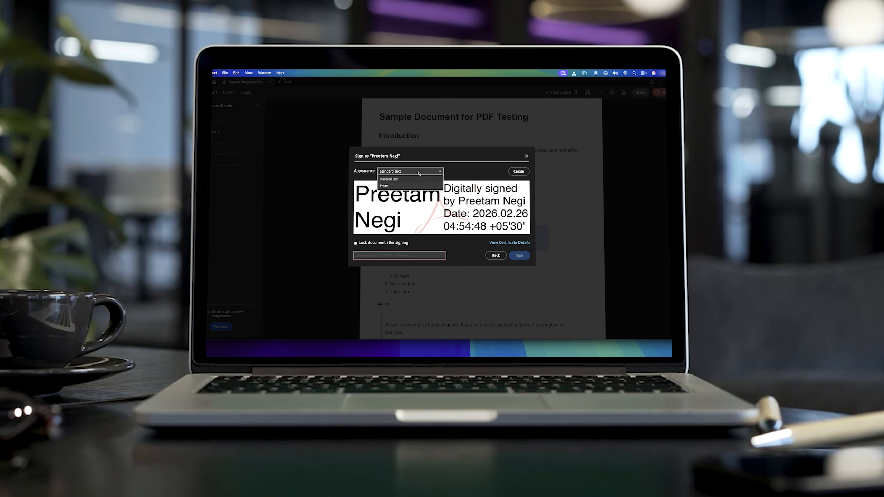
pyautogui.click(397, 184)
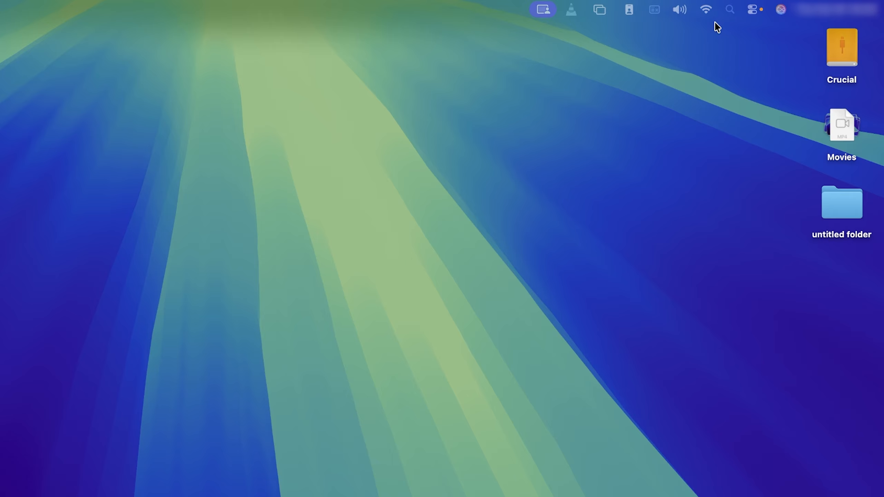
pyautogui.click(728, 10)
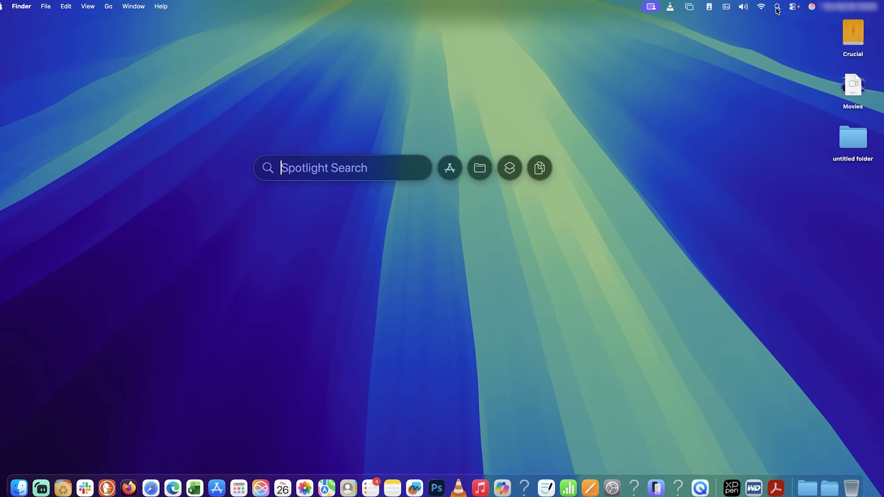
pyautogui.write('safari')
pyautogui.press('Return')
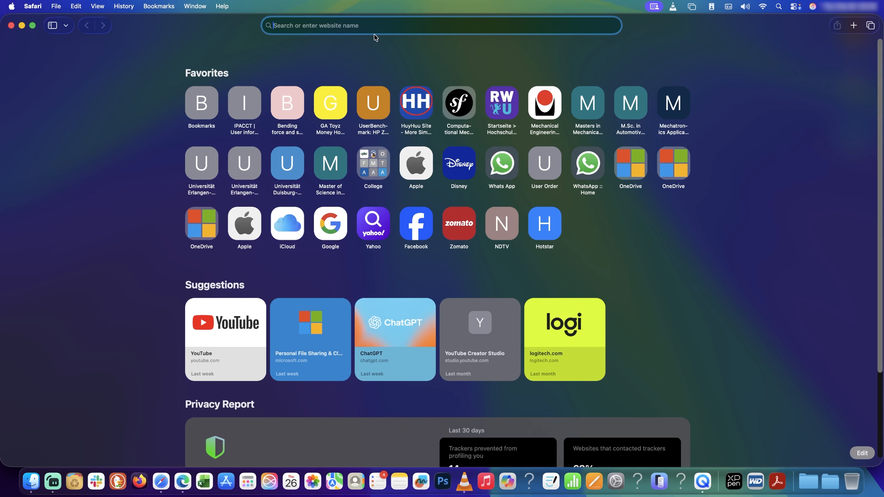
pyautogui.write('adobe acrobat')
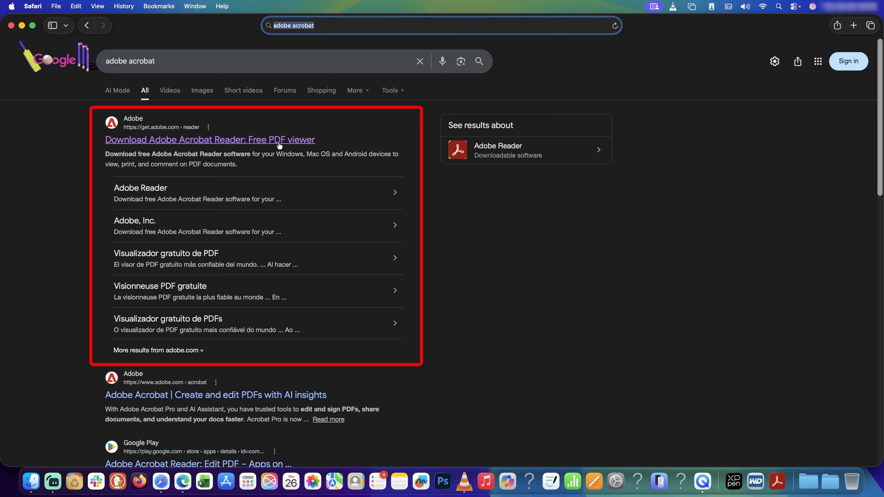
pyautogui.click(280, 142)
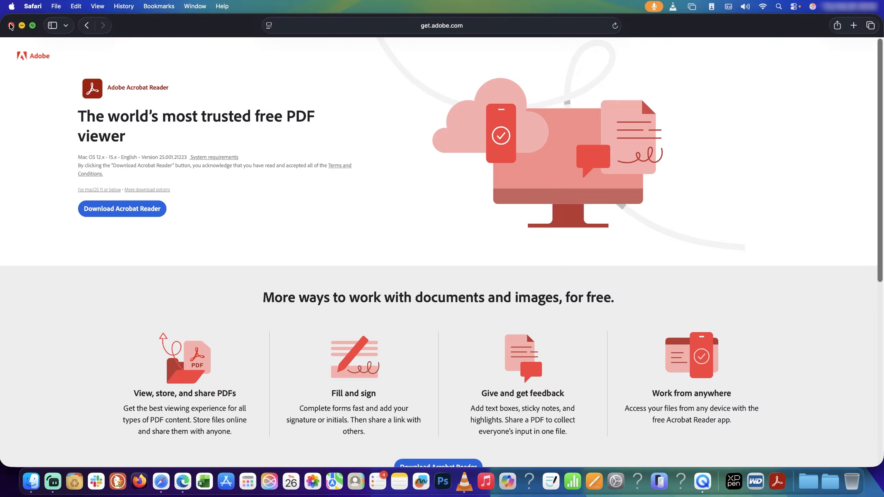
pyautogui.click(11, 26)
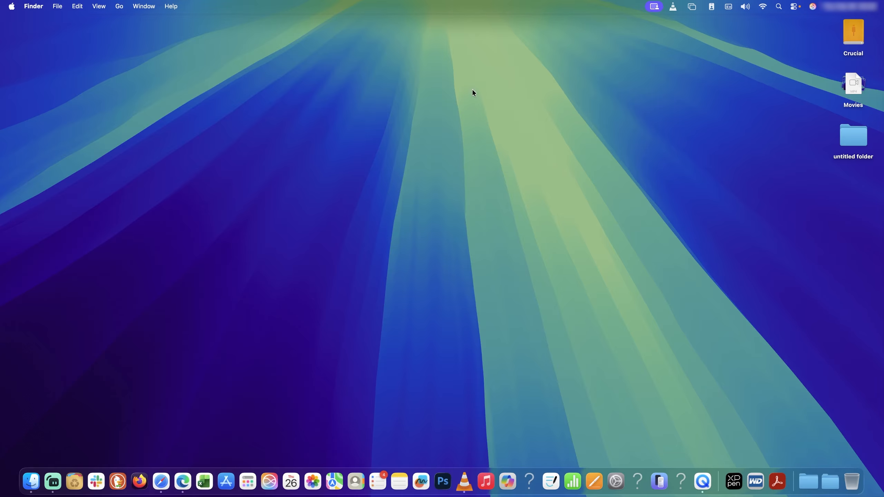
# - Launch Adobe Acrobat from Spotlight by searching 'acro'
pyautogui.click(779, 6)
pyautogui.write('a')
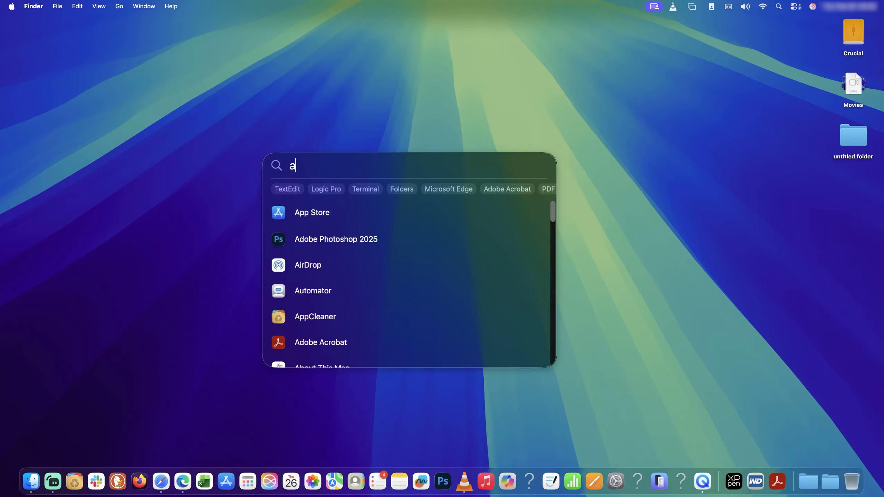
pyautogui.write('crobat')
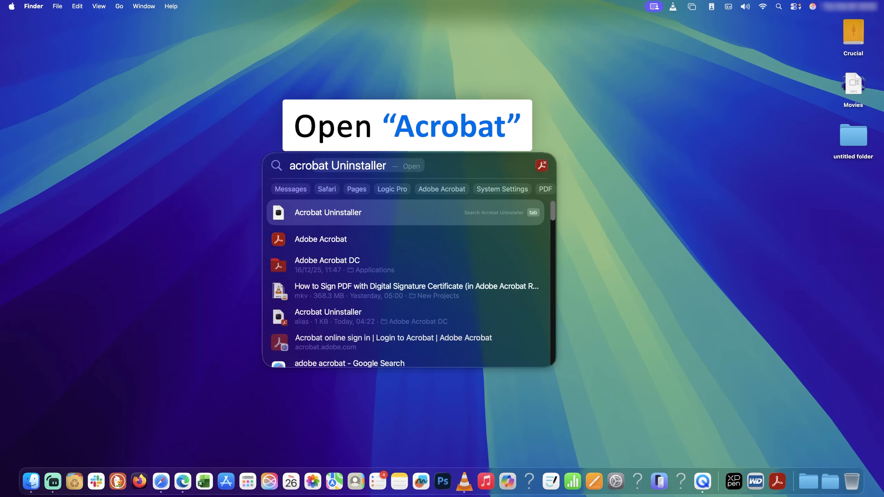
pyautogui.press('Down')
pyautogui.press('Return')
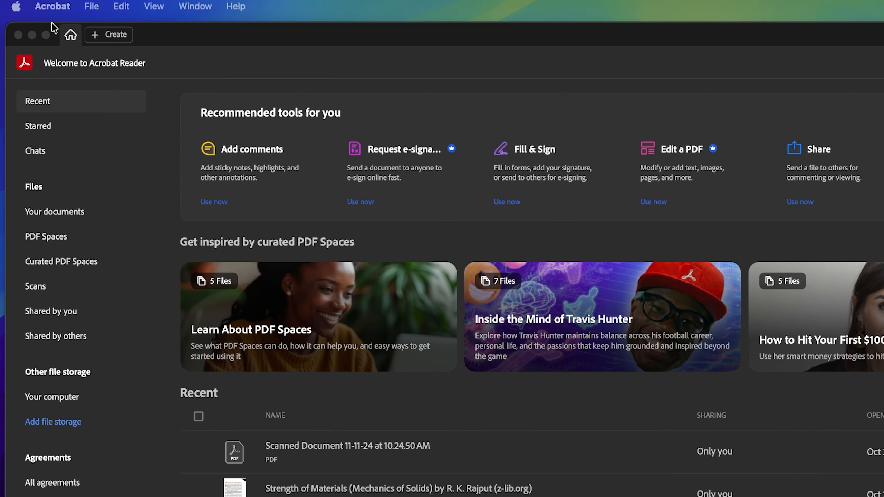
# - Open the Identities & Trusted Certificates settings from the Signatures preferences
pyautogui.click(43, 8)
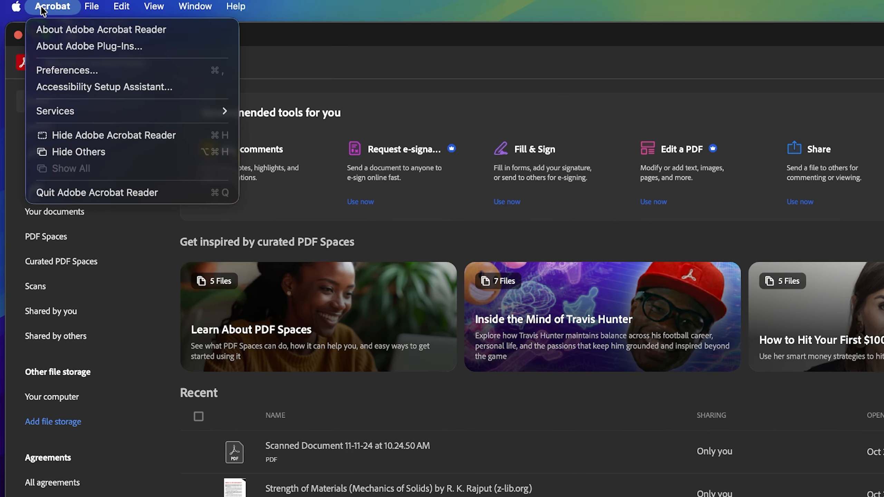
pyautogui.click(55, 72)
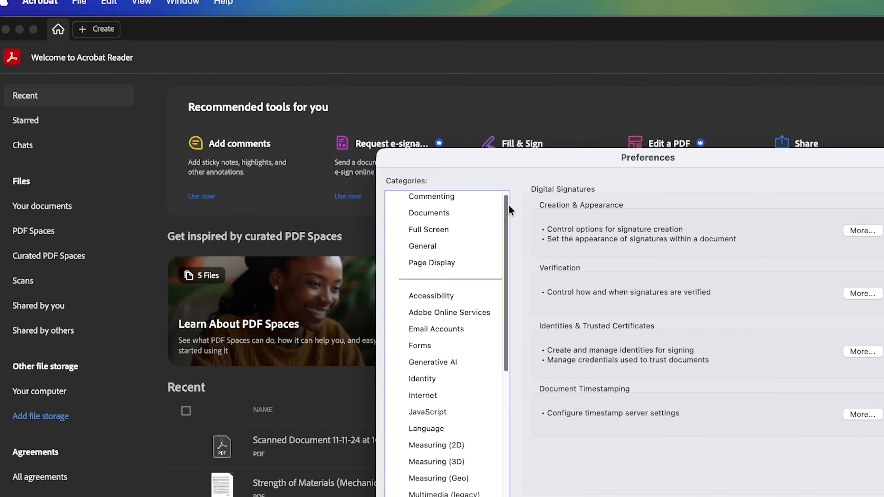
pyautogui.moveTo(508, 205); pyautogui.dragTo(299, 285)
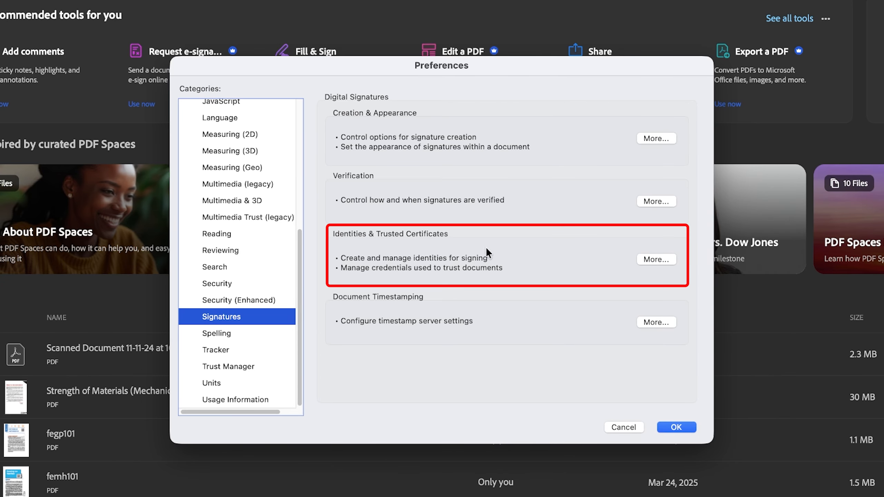
pyautogui.click(657, 260)
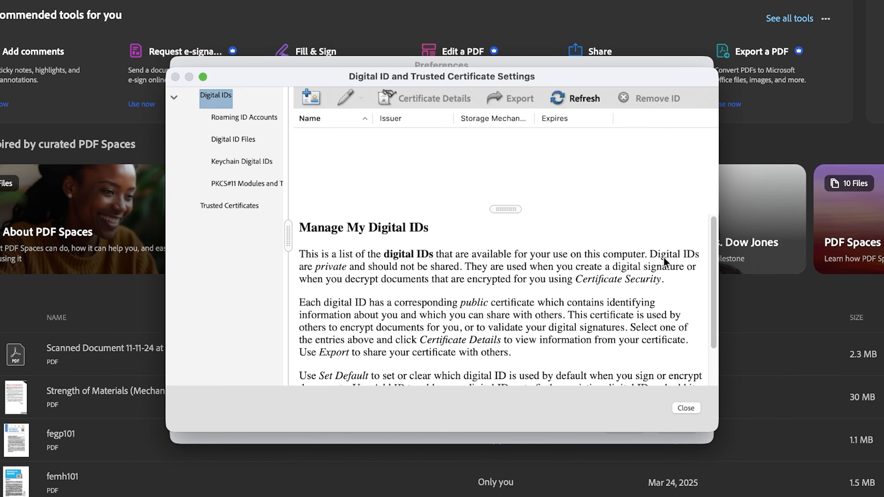
# - Abandon loading a digital ID from a file and choose to create a new one instead
pyautogui.click(312, 97)
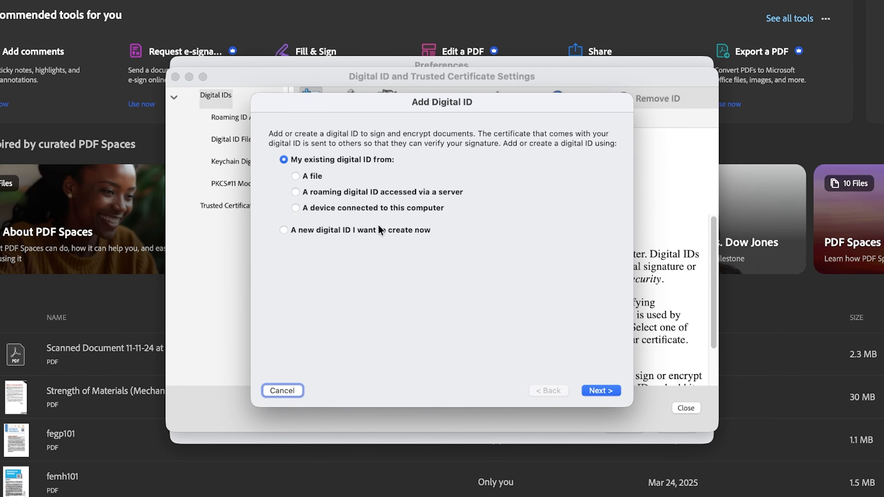
pyautogui.click(297, 176)
pyautogui.click(601, 390)
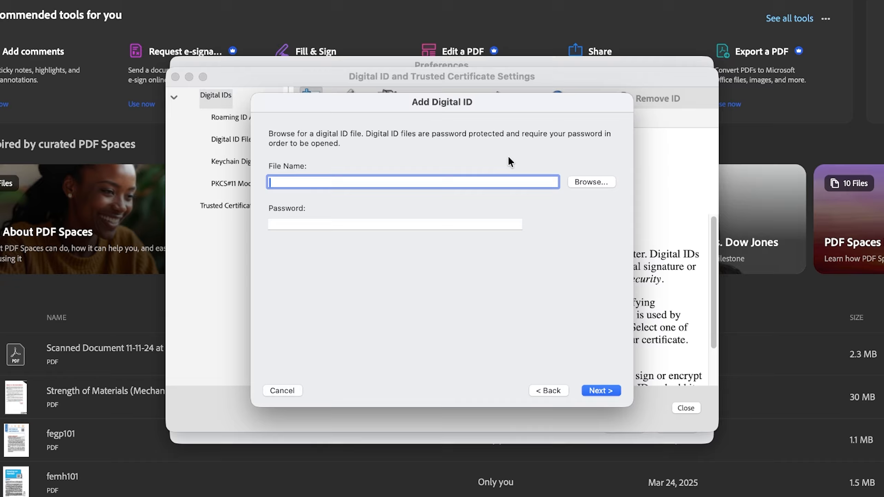
pyautogui.click(586, 182)
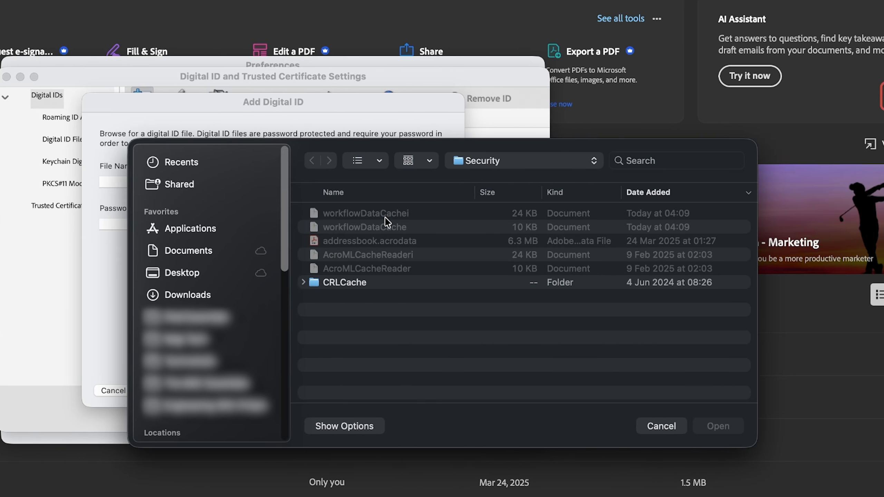
pyautogui.click(668, 427)
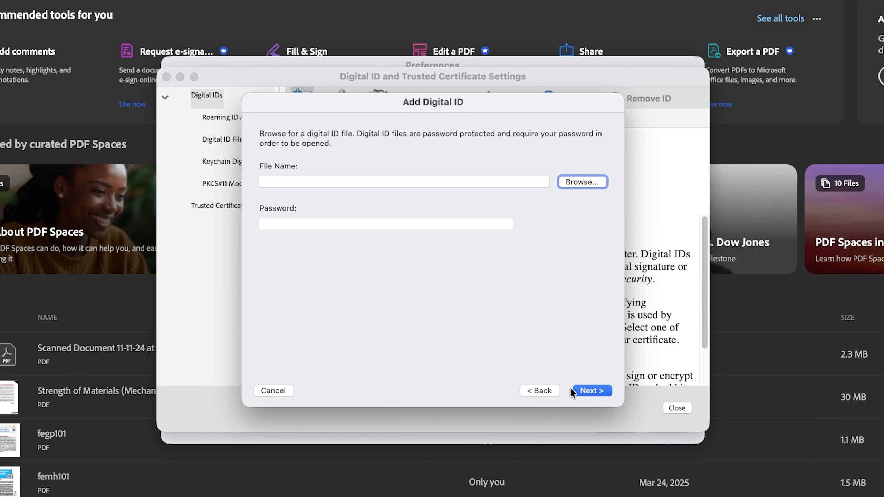
pyautogui.click(266, 391)
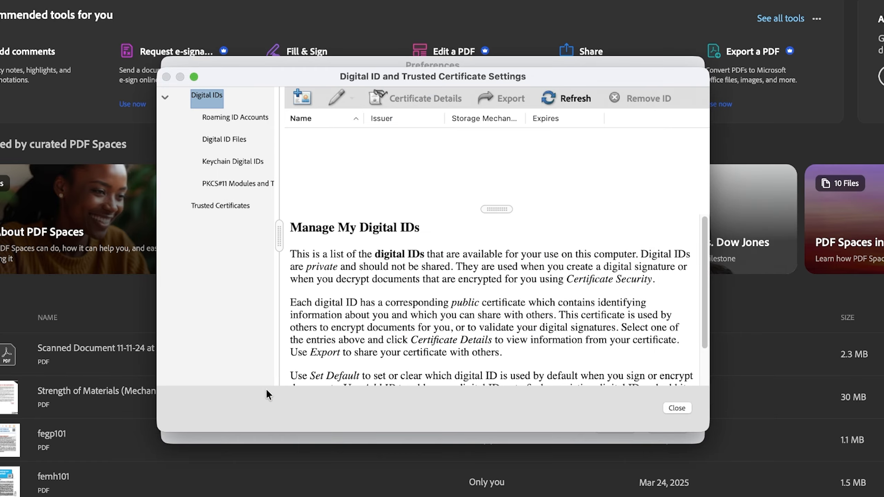
pyautogui.click(307, 96)
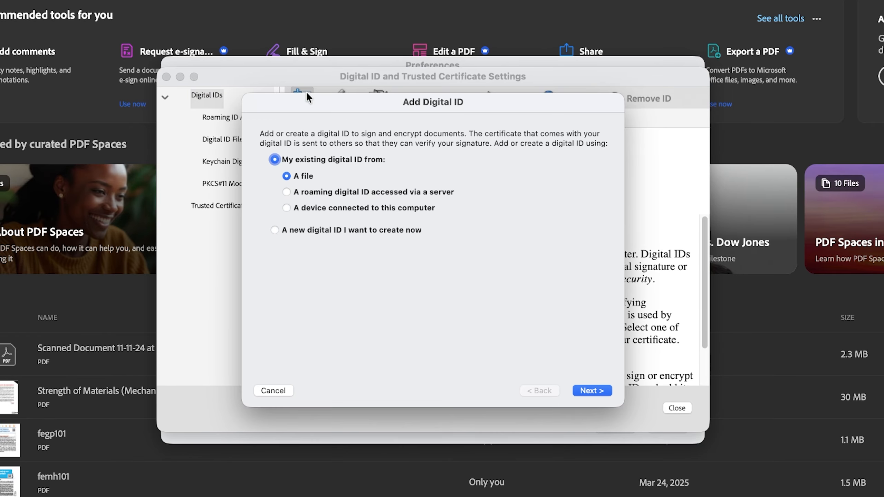
pyautogui.click(275, 230)
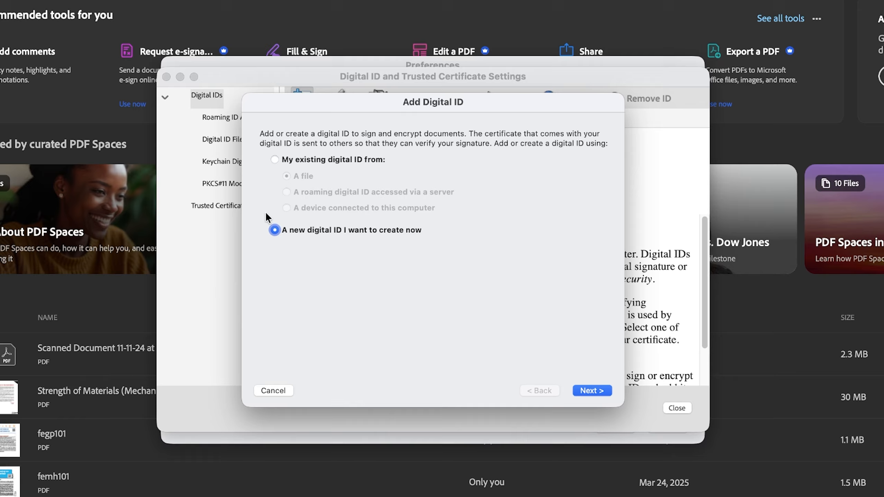
# - Enter 'The MAC Essentials' as organizational unit, choose IN - INDIA, fill the email, continue
pyautogui.click(596, 391)
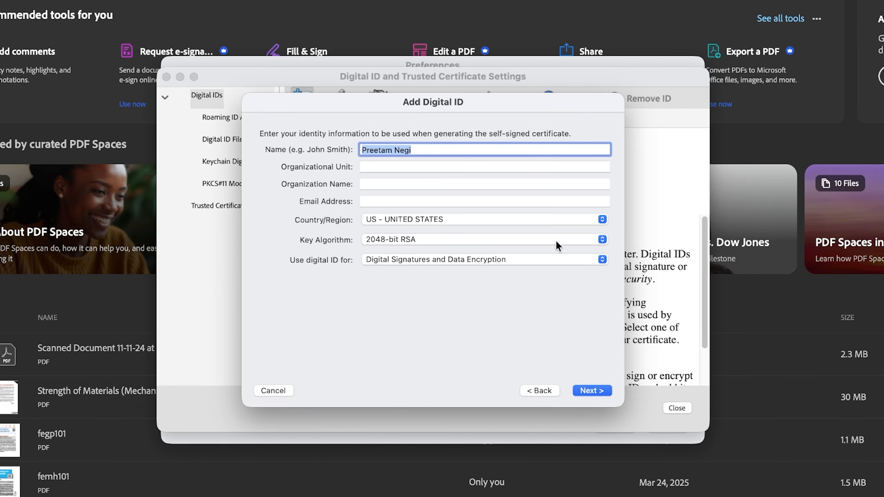
pyautogui.click(435, 164)
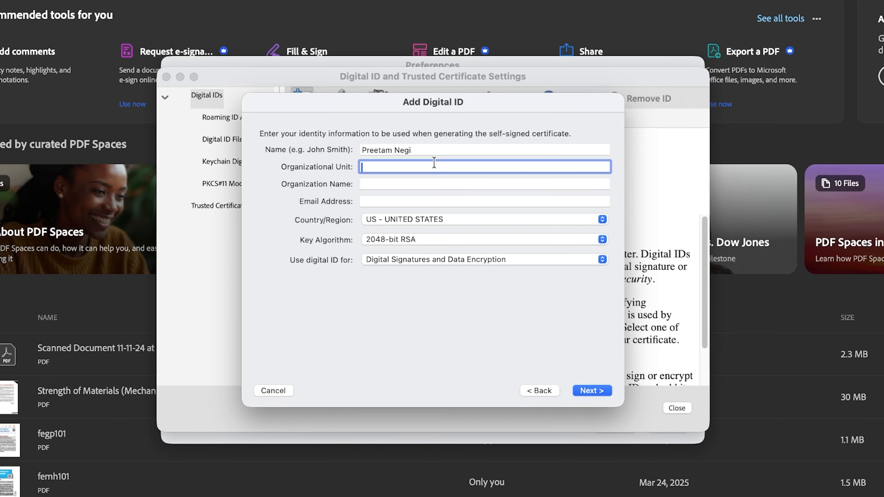
pyautogui.write('The ')
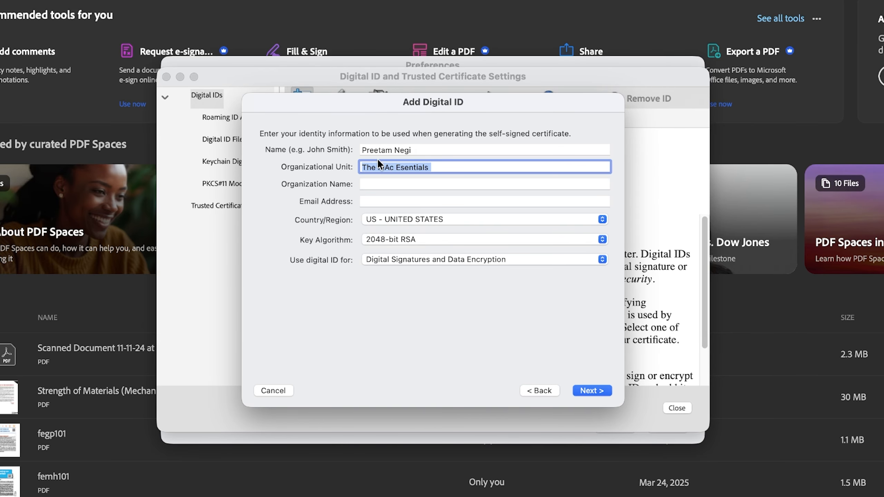
pyautogui.write('MA')
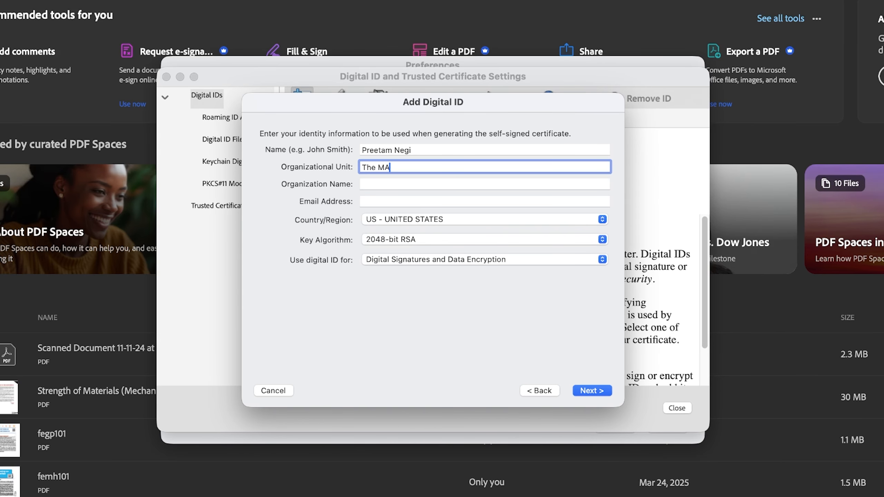
pyautogui.write('C Essentials')
pyautogui.press('Tab')
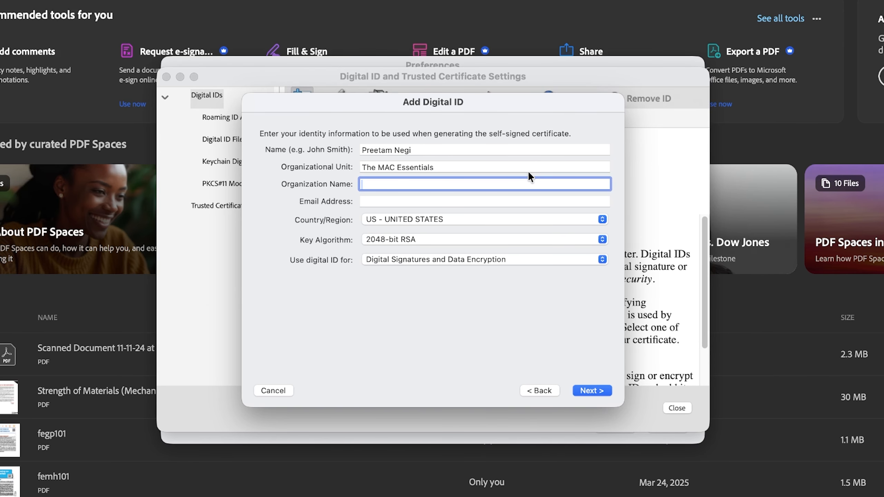
pyautogui.click(441, 218)
pyautogui.scroll(15, 464, 148)
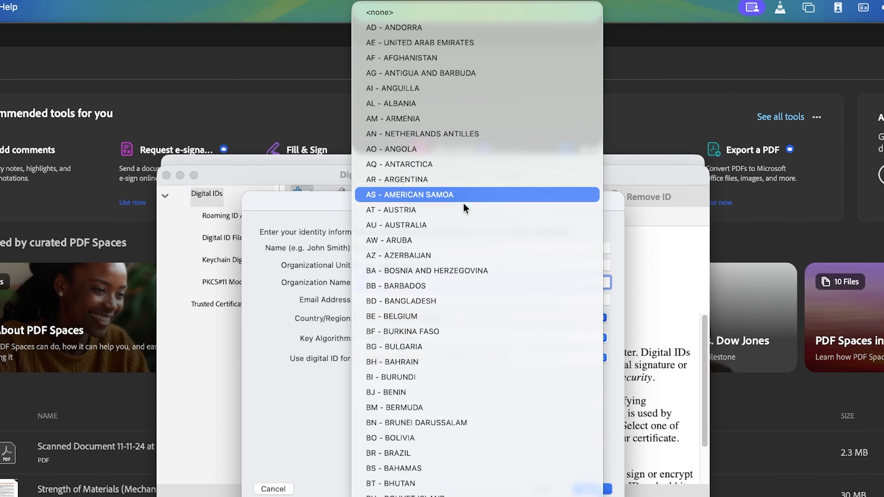
pyautogui.scroll(-20, 460, 144)
pyautogui.scroll(2, 462, 148)
pyautogui.click(459, 72)
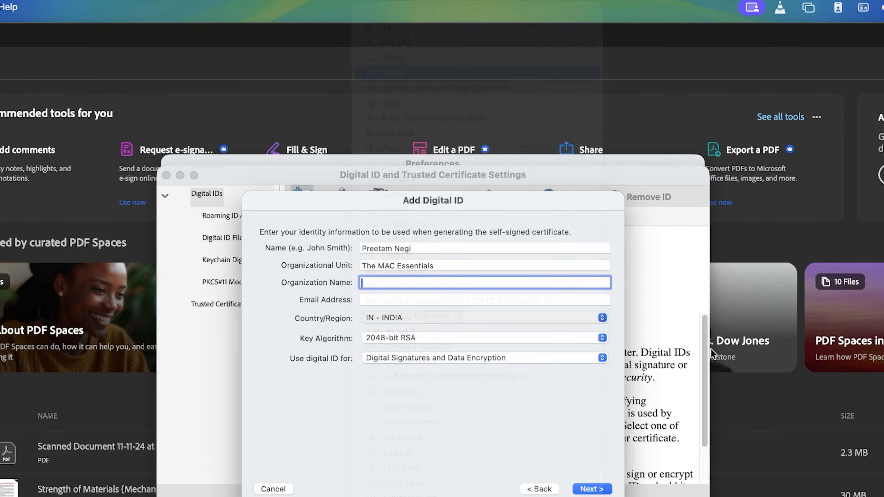
pyautogui.press('Tab')
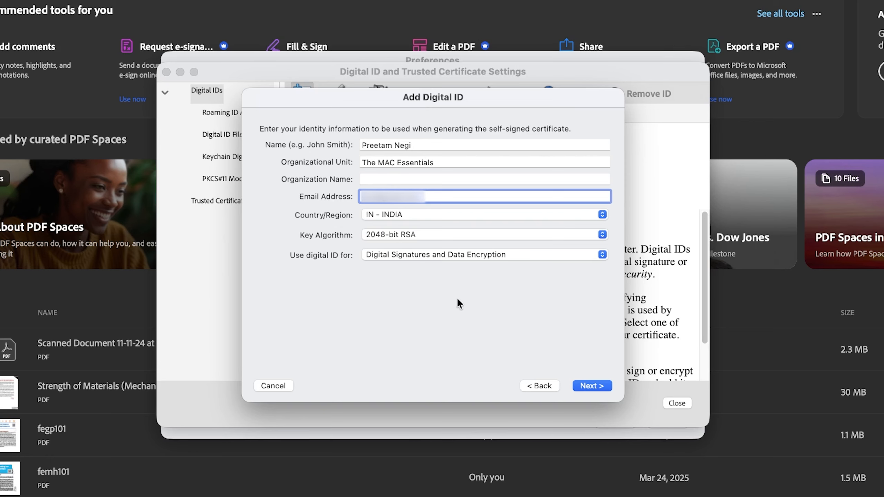
pyautogui.click(599, 386)
# - Set and confirm a strong password for the new self-signed digital ID, then finish
pyautogui.click(401, 242)
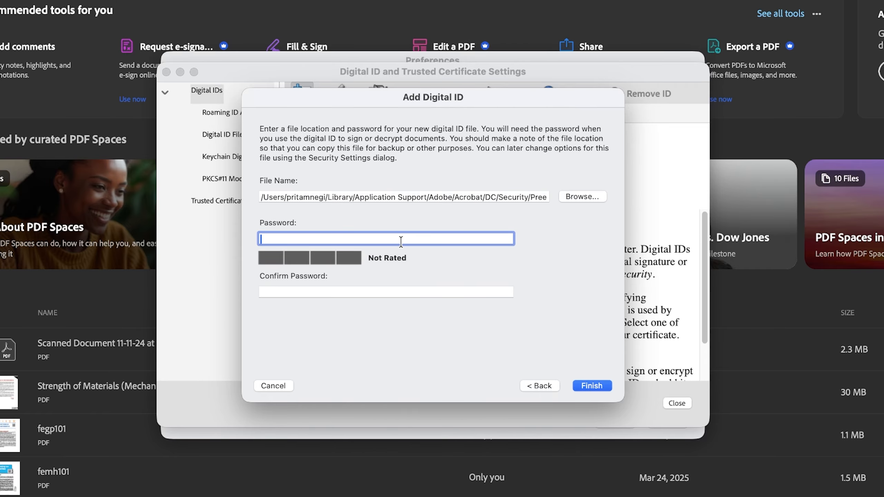
pyautogui.write('12345')
pyautogui.press('BackSpace')
pyautogui.press('BackSpace')
pyautogui.press('BackSpace')
pyautogui.press('BackSpace')
pyautogui.press('BackSpace')
pyautogui.write('•••••••••••••')
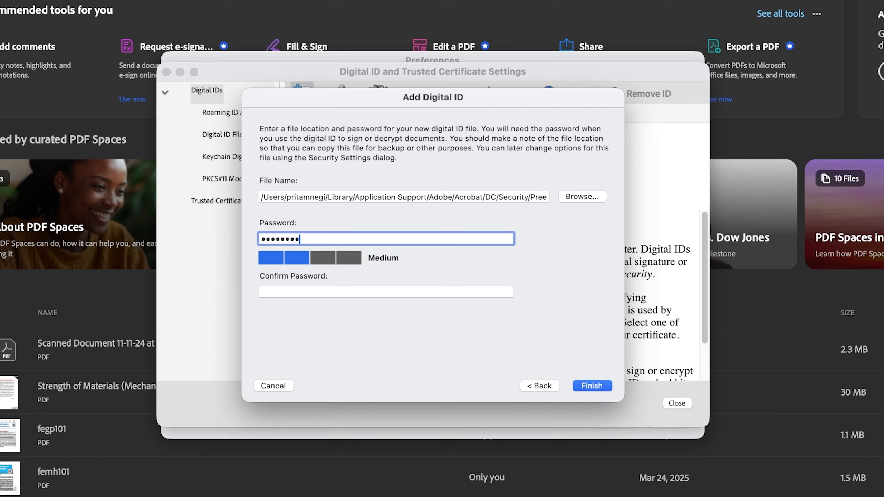
pyautogui.write('•••')
pyautogui.press('Tab')
pyautogui.write('••••••••••••••••')
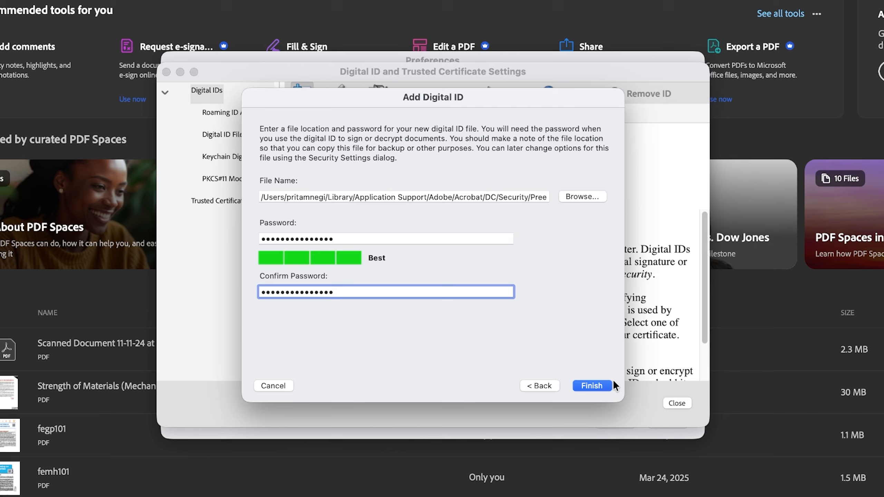
pyautogui.click(604, 386)
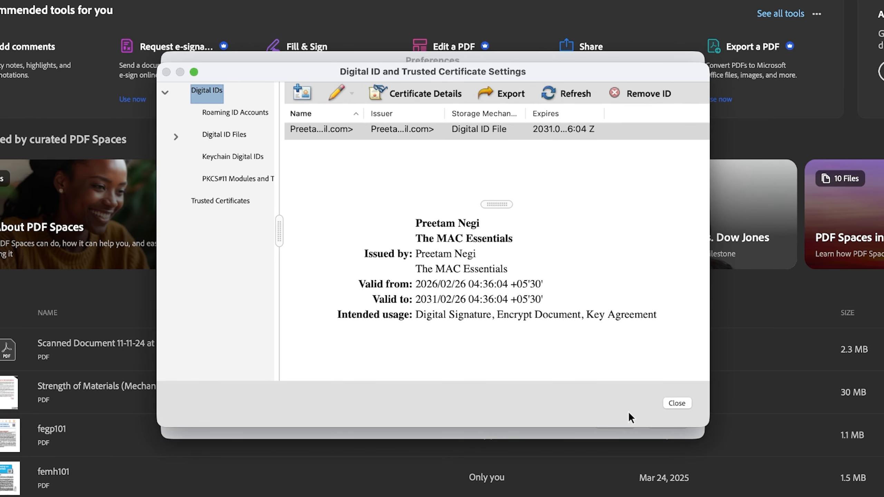
# - Close the Digital ID and Trusted Certificate Settings window
pyautogui.click(676, 404)
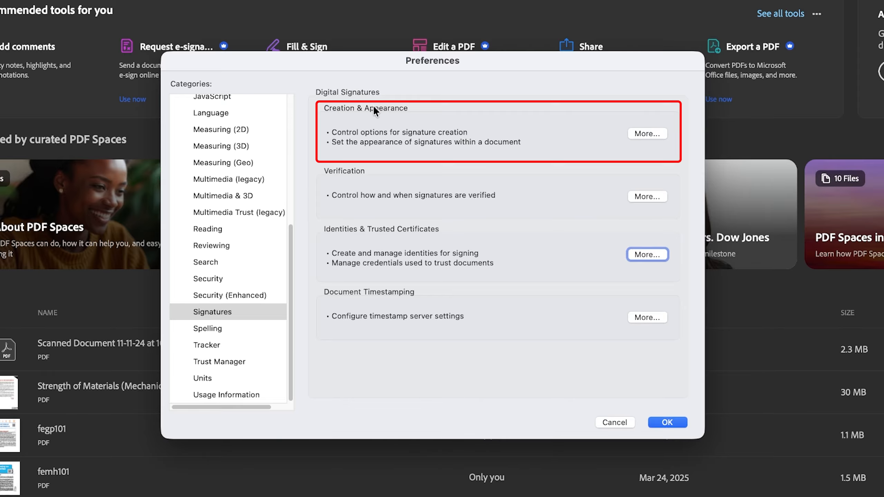
# - Begin an imported-graphic signature appearance titled with the signer's name, then cancel both windows
pyautogui.click(646, 134)
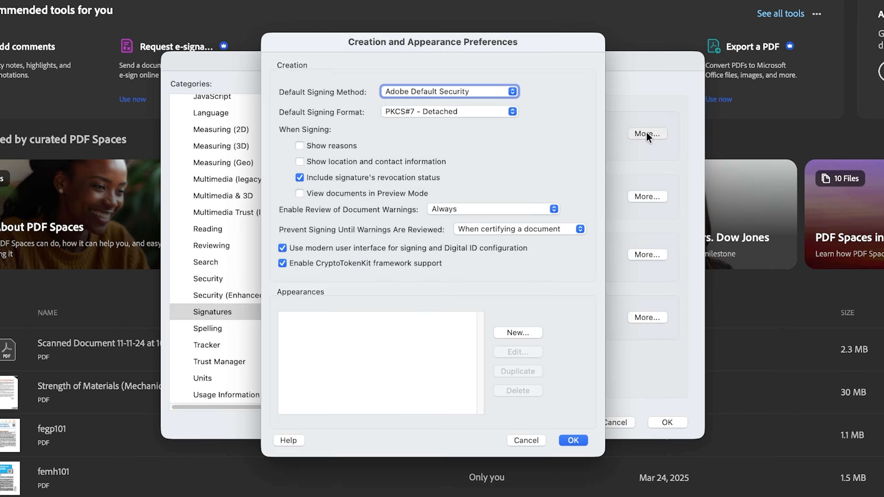
pyautogui.click(508, 331)
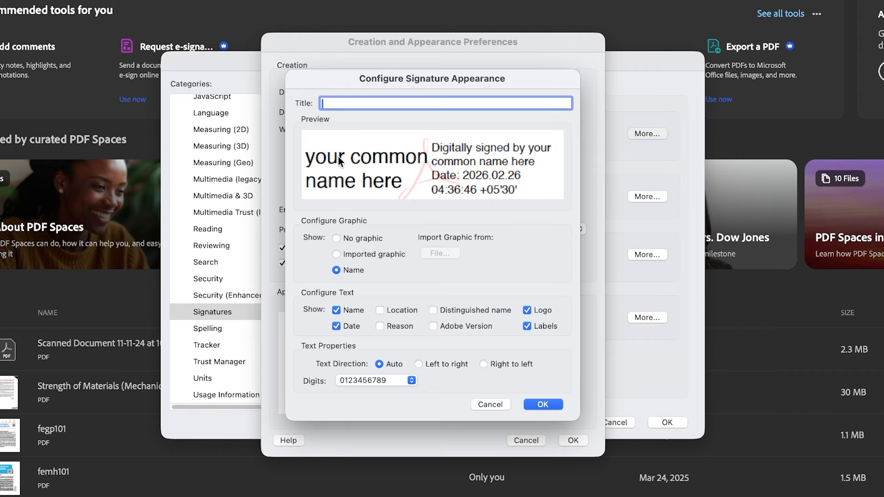
pyautogui.write('Pritam')
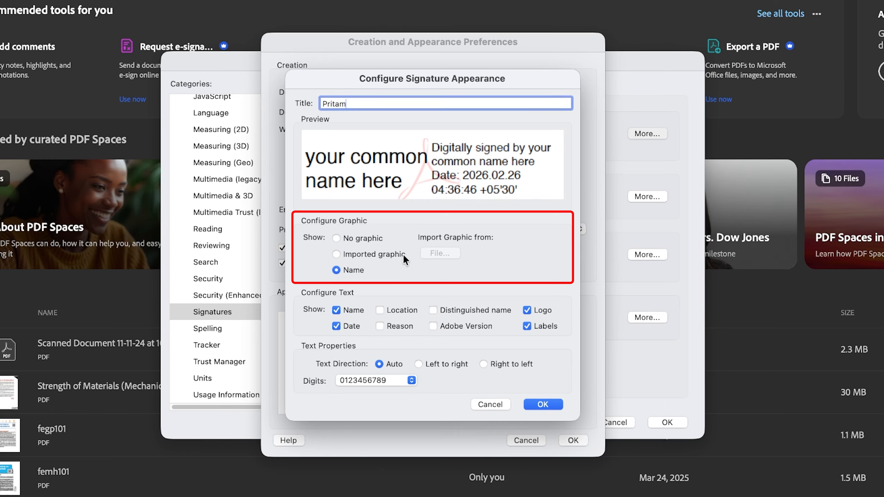
pyautogui.click(336, 254)
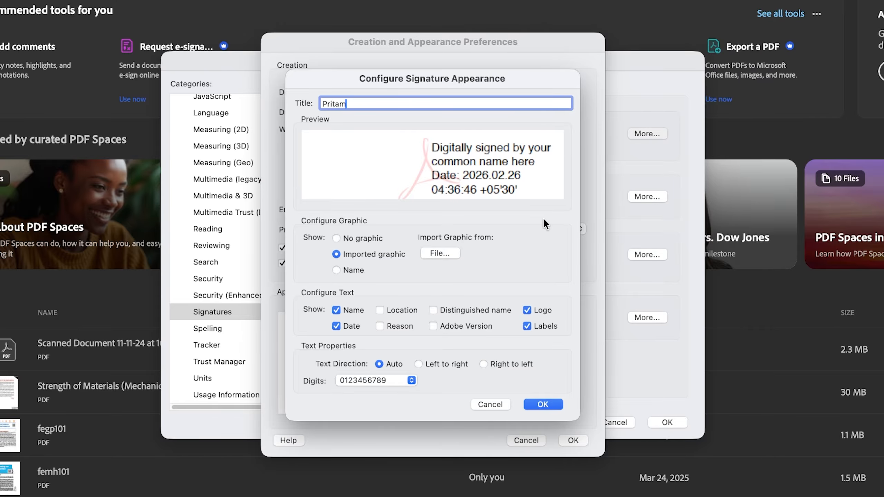
pyautogui.click(490, 405)
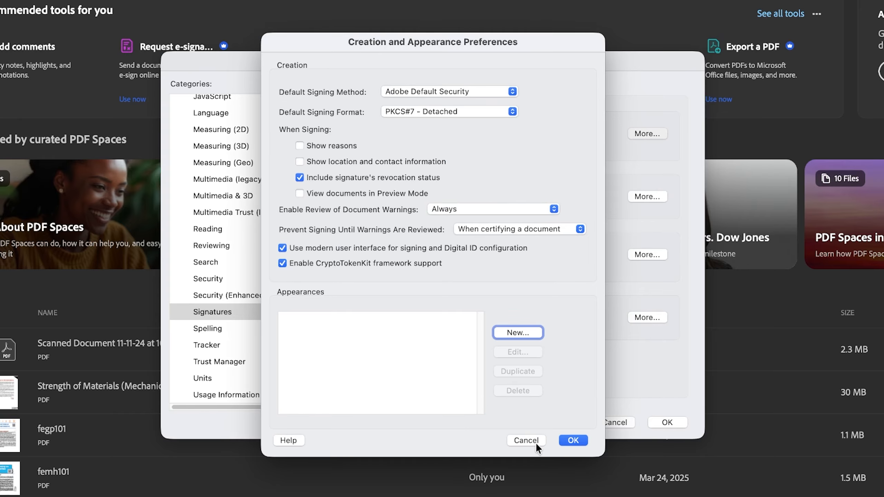
pyautogui.click(526, 441)
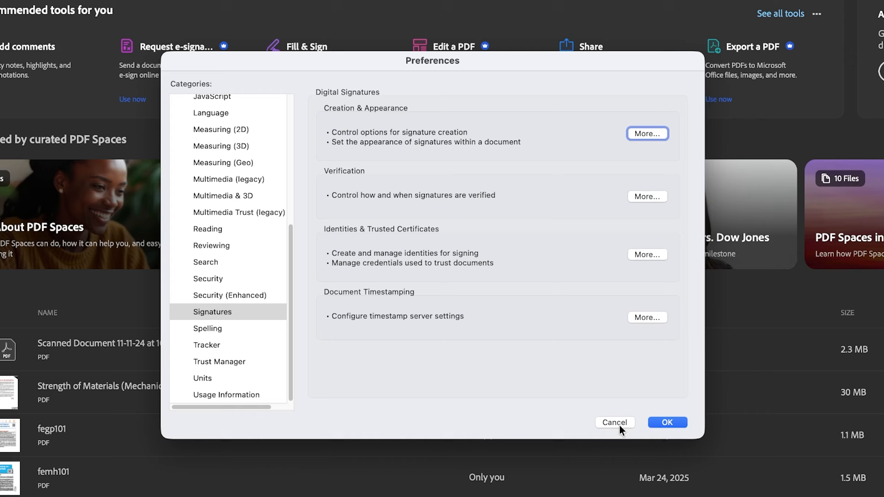
# - Close Preferences and open the Welcome PDF from the Recent files list
pyautogui.click(667, 422)
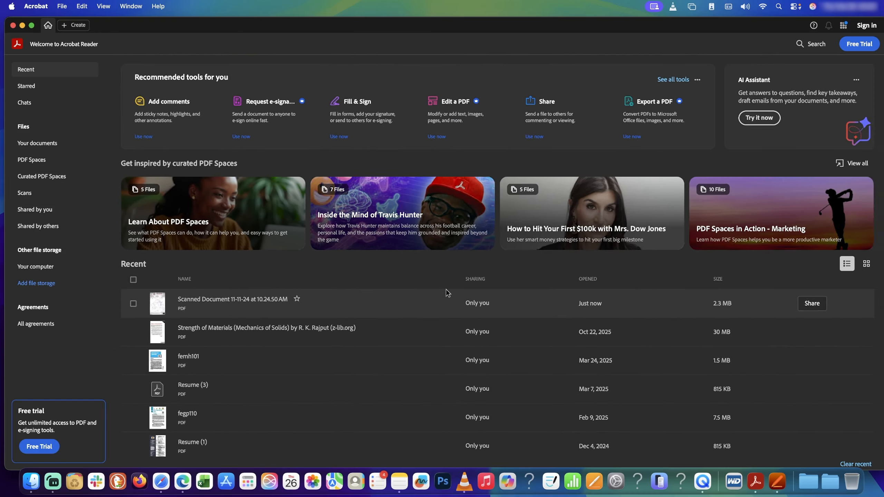
pyautogui.scroll(-10, 447, 292)
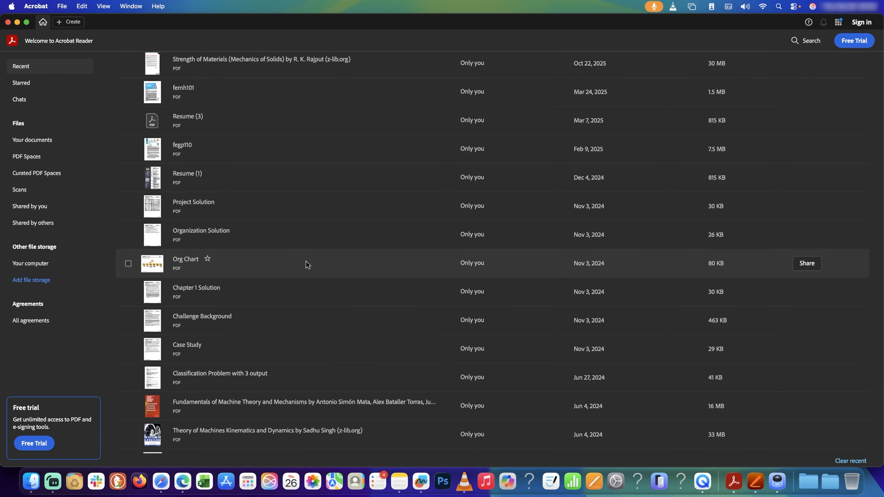
pyautogui.scroll(-2, 302, 262)
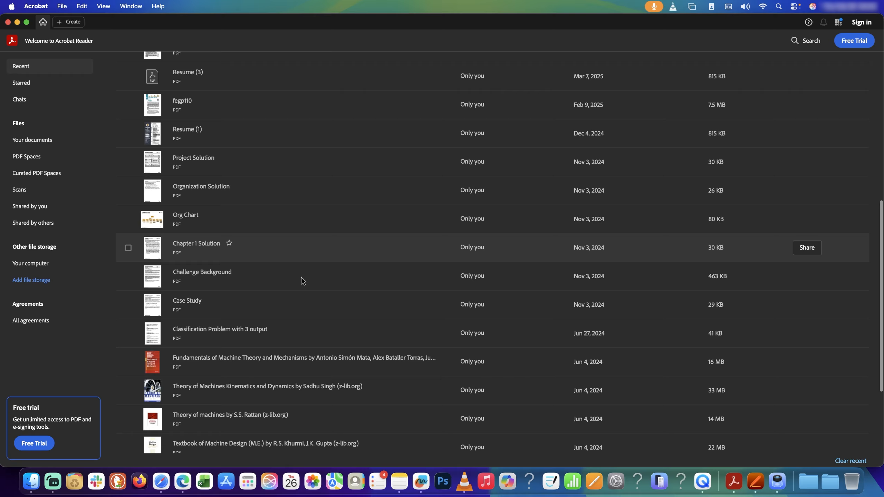
pyautogui.scroll(-5, 301, 277)
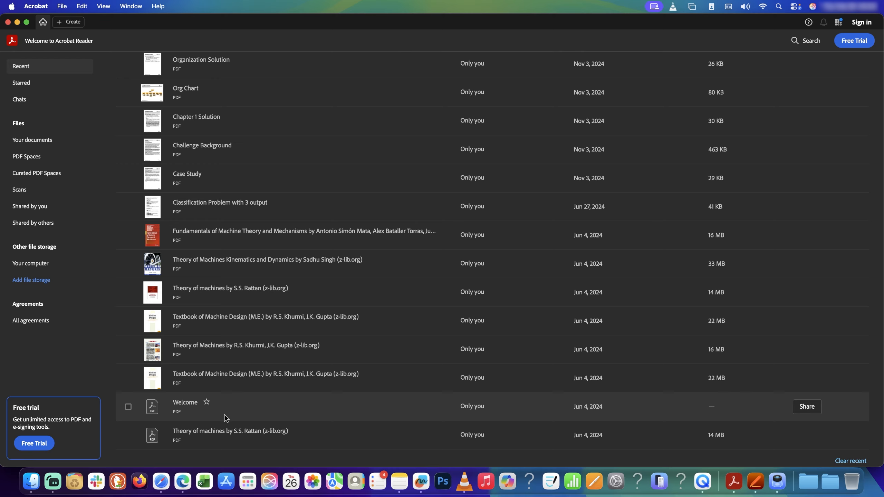
pyautogui.click(223, 402)
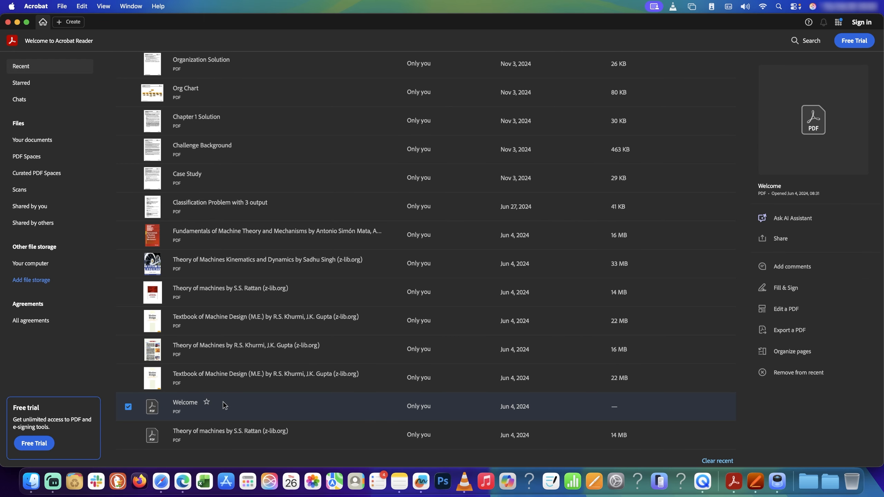
pyautogui.doubleClick(223, 402)
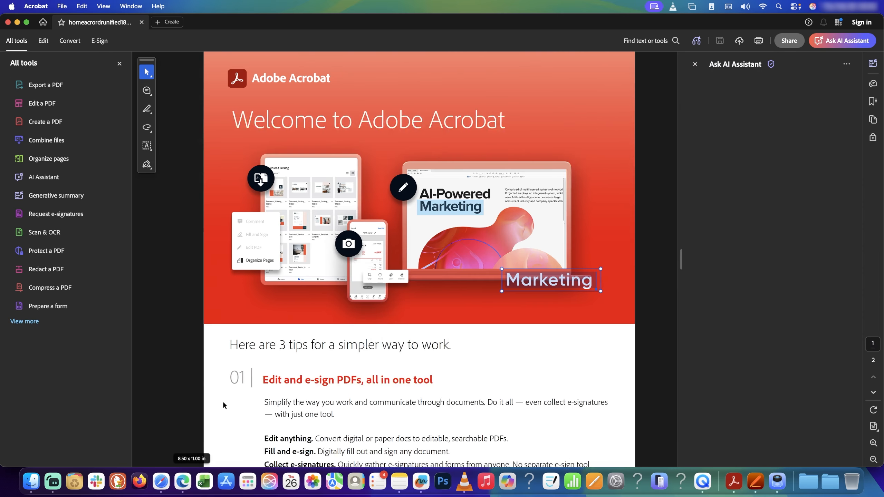
pyautogui.scroll(-10, 378, 229)
pyautogui.scroll(1, 387, 274)
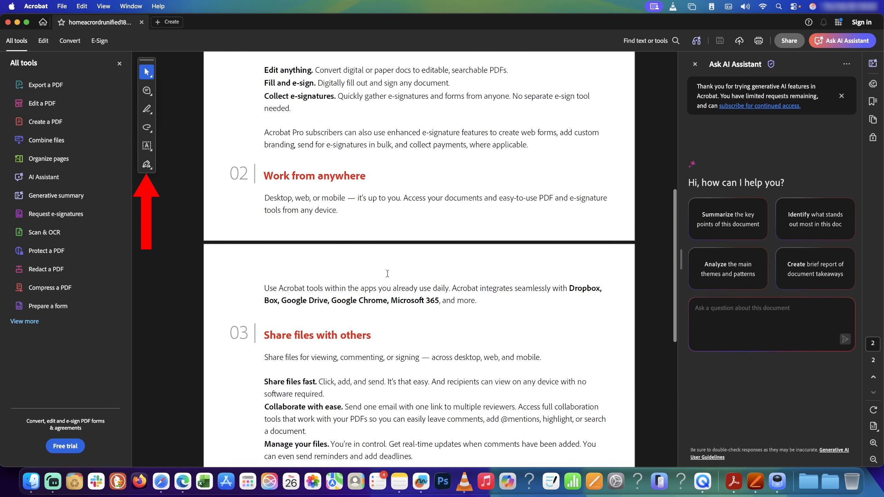
# - Add a new drawn signature spelling 'the MAC' with two underline strokes
pyautogui.click(147, 164)
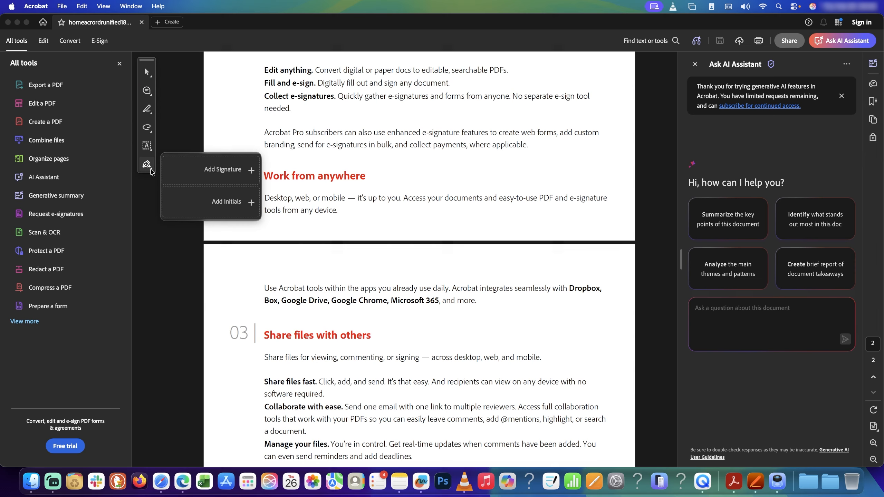
pyautogui.click(221, 174)
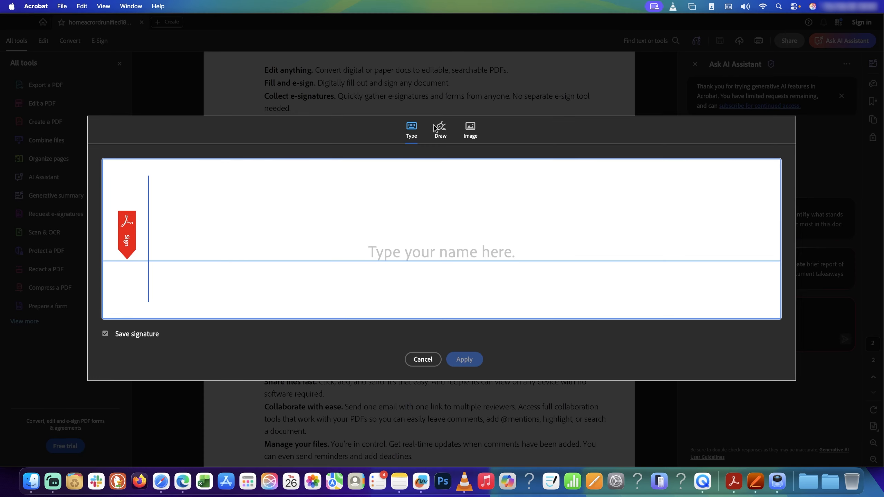
pyautogui.click(440, 128)
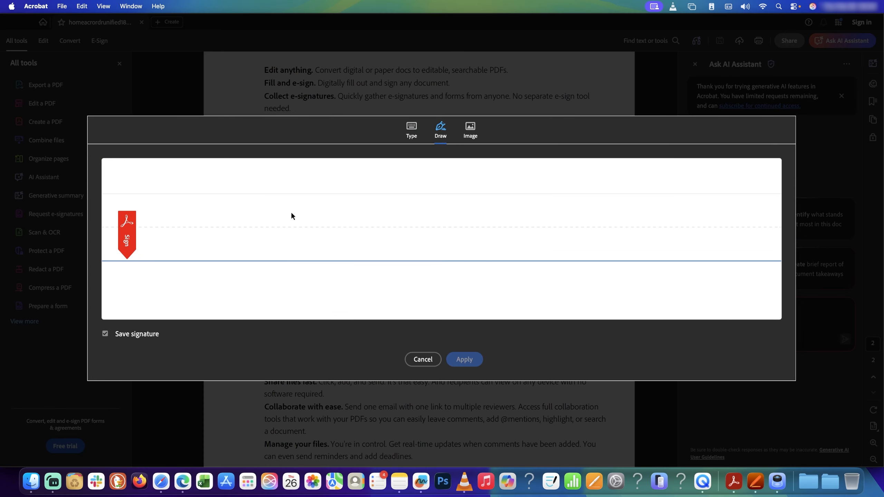
pyautogui.moveTo(236, 188); pyautogui.dragTo(243, 258)
pyautogui.moveTo(218, 216); pyautogui.dragTo(262, 214)
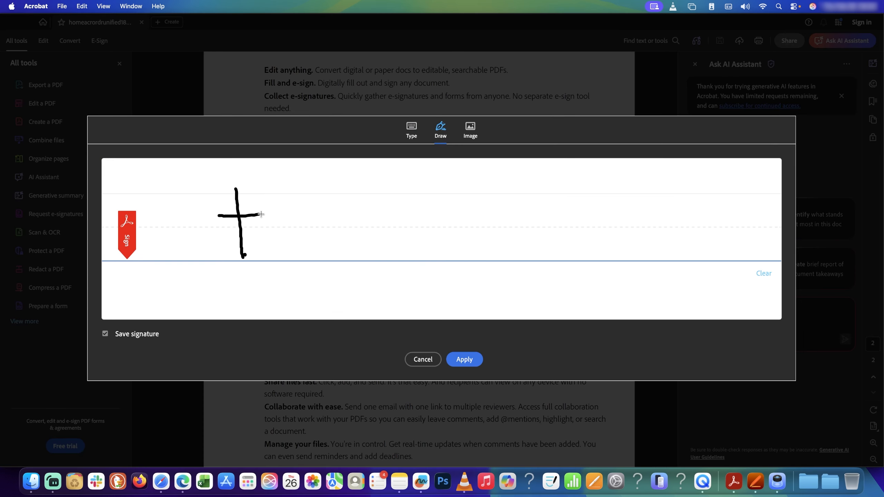
pyautogui.moveTo(263, 179)
pyautogui.mouseDown()
pyautogui.moveTo(292, 247)
pyautogui.moveTo(335, 228)
pyautogui.moveTo(432, 230)
pyautogui.mouseUp()
pyautogui.moveTo(453, 171)
pyautogui.mouseDown()
pyautogui.moveTo(446, 228)
pyautogui.moveTo(473, 234)
pyautogui.mouseUp()
pyautogui.moveTo(447, 208)
pyautogui.mouseDown()
pyautogui.moveTo(471, 195)
pyautogui.moveTo(529, 213)
pyautogui.mouseUp()
pyautogui.moveTo(291, 267); pyautogui.dragTo(528, 249)
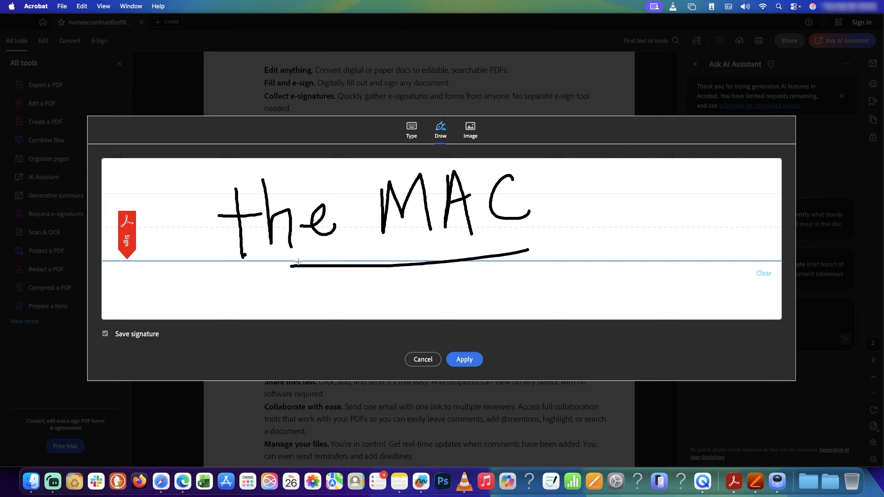
pyautogui.moveTo(299, 262); pyautogui.dragTo(526, 228)
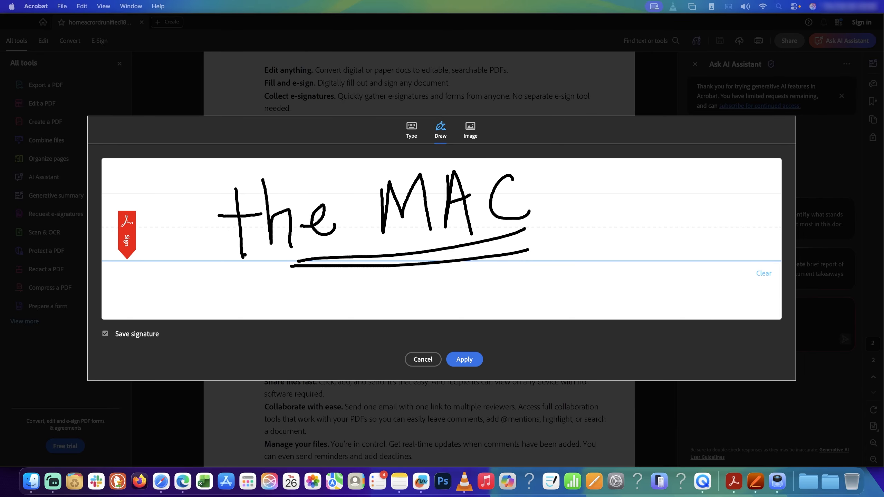
# - Launch Screenshot from Spotlight and capture a selected area cropped tightly around the 'the MAC' signature
pyautogui.click(779, 6)
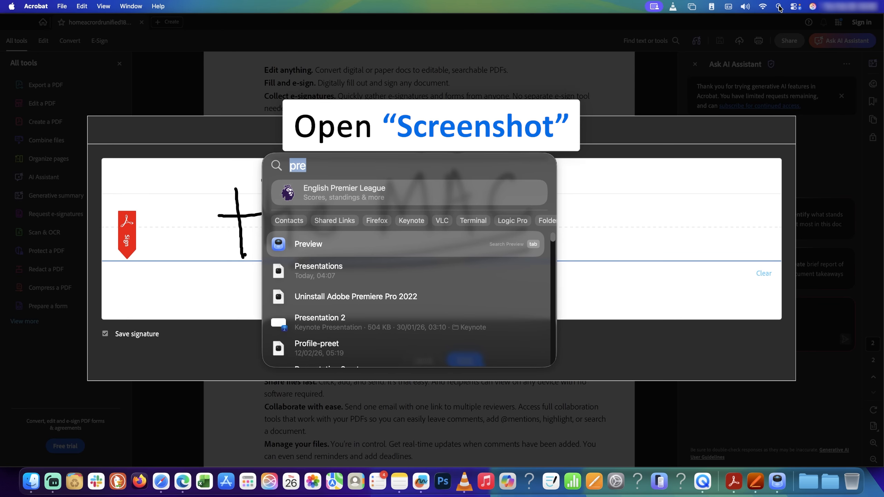
pyautogui.write('screenshot')
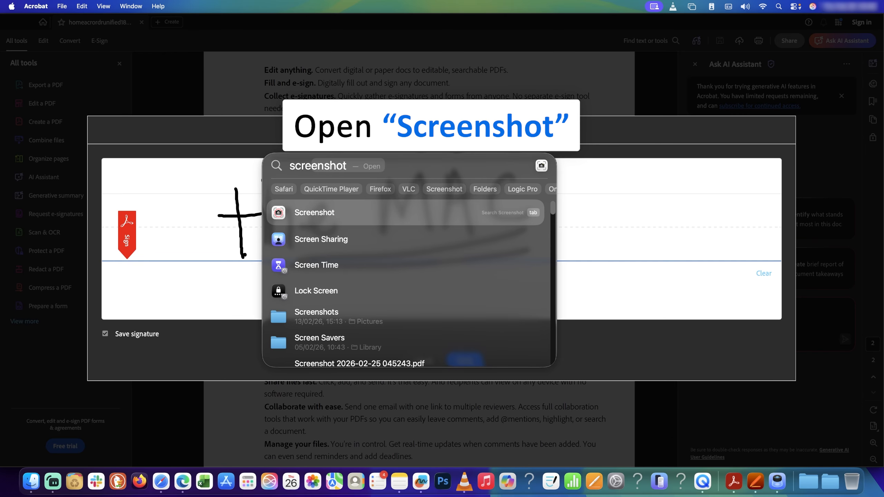
pyautogui.press('Return')
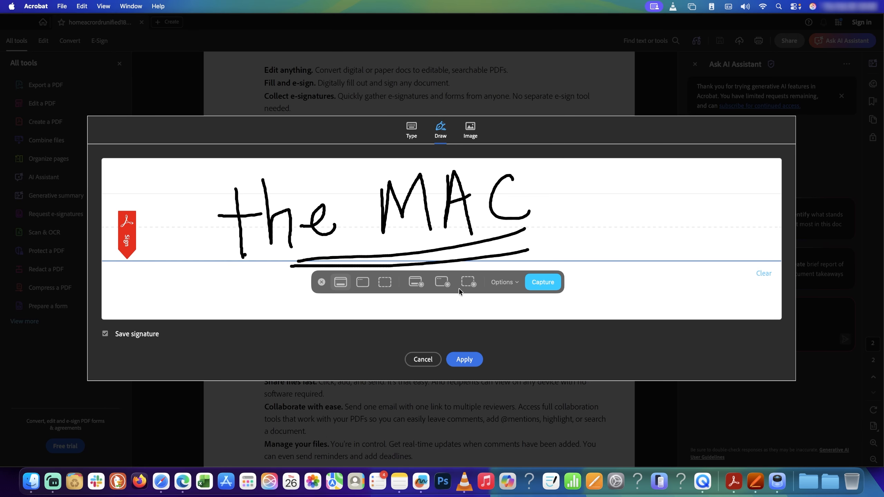
pyautogui.click(385, 282)
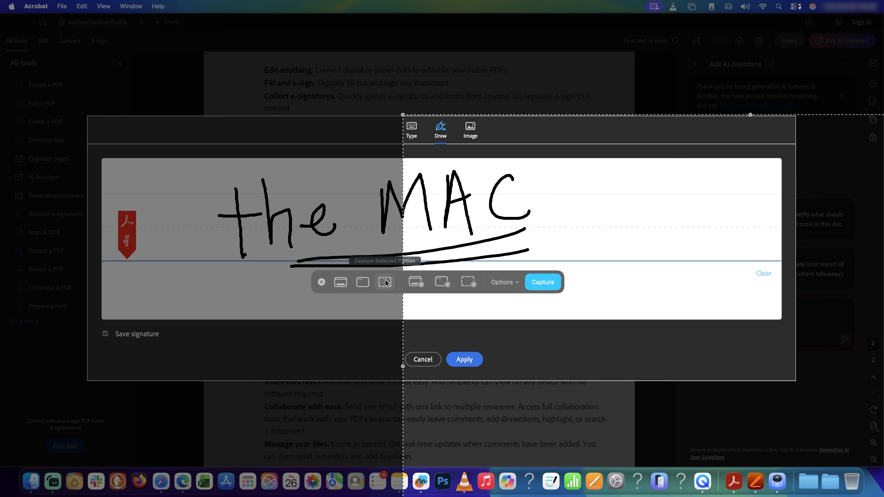
pyautogui.moveTo(607, 272); pyautogui.dragTo(304, 157)
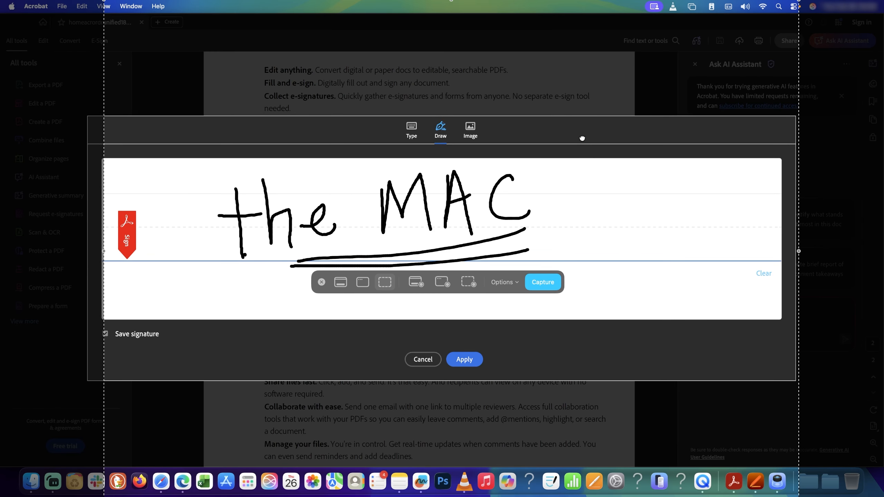
pyautogui.moveTo(798, 249); pyautogui.dragTo(560, 255)
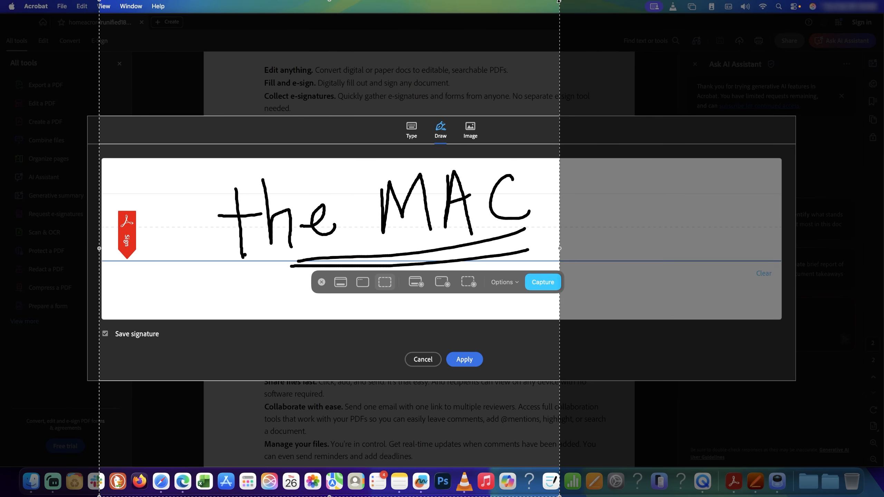
pyautogui.moveTo(560, 1); pyautogui.dragTo(554, 162)
pyautogui.moveTo(99, 496)
pyautogui.mouseDown()
pyautogui.moveTo(186, 305)
pyautogui.moveTo(209, 283)
pyautogui.mouseUp()
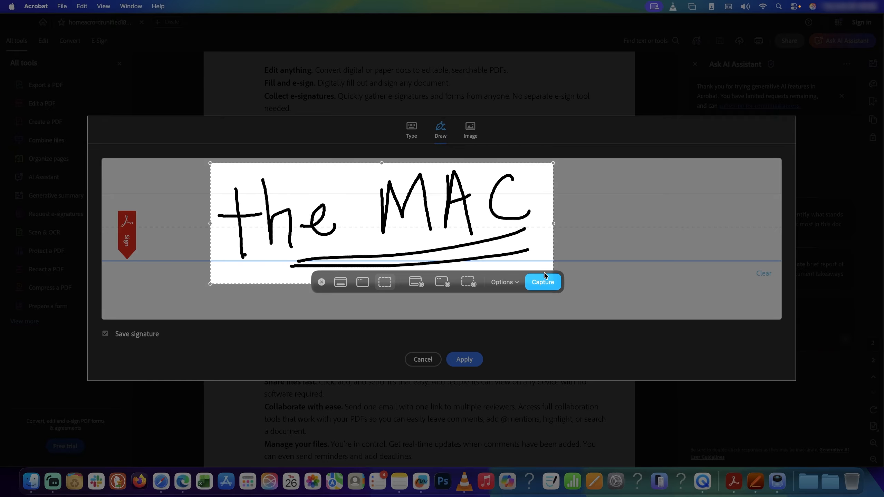
pyautogui.click(545, 282)
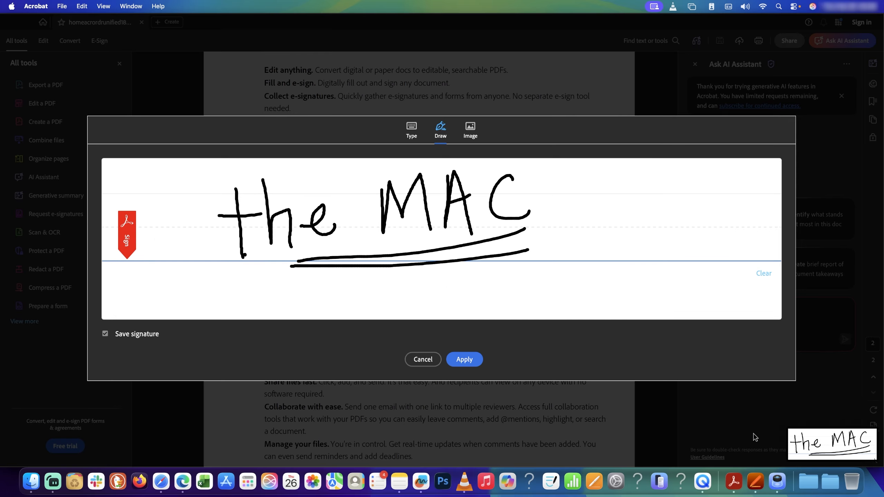
# - Cancel Acrobat's signature window and save the captured screenshot to the Desktop
pyautogui.click(423, 359)
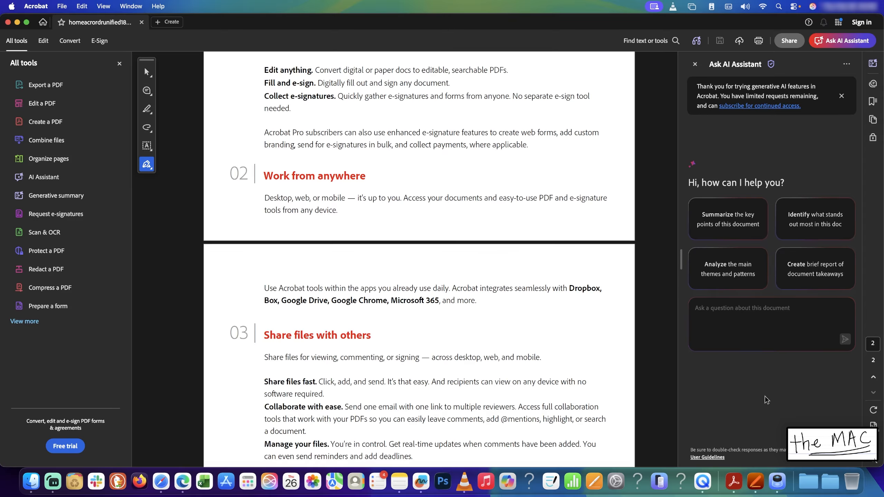
pyautogui.click(826, 445)
pyautogui.rightClick(826, 445)
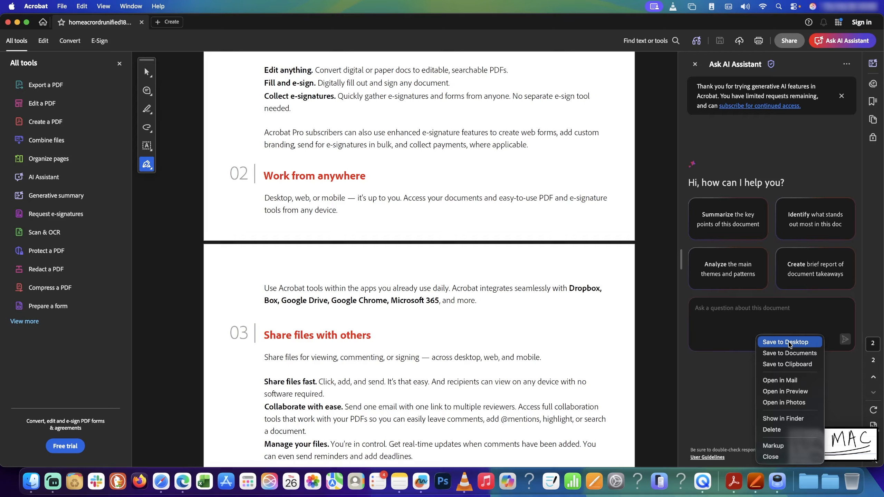
pyautogui.click(789, 343)
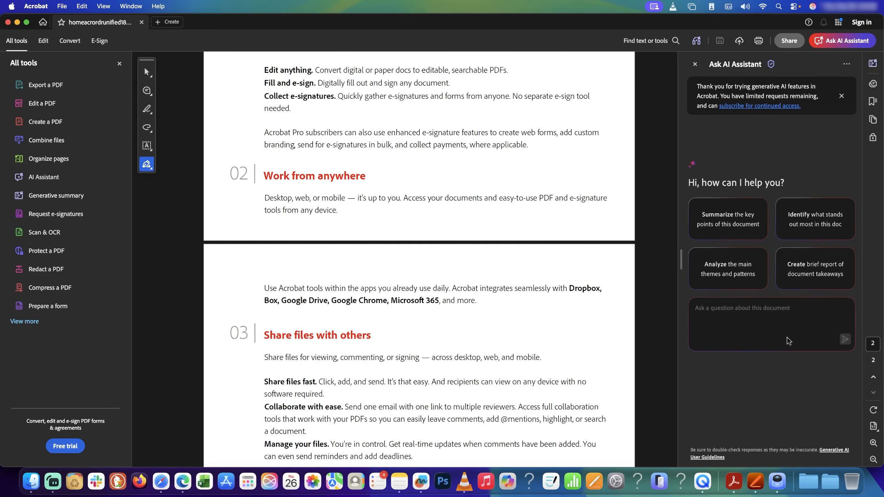
# - Launch Safari from Spotlight and search the web for 'png to pdf'
pyautogui.press('super+space')
pyautogui.write('safari')
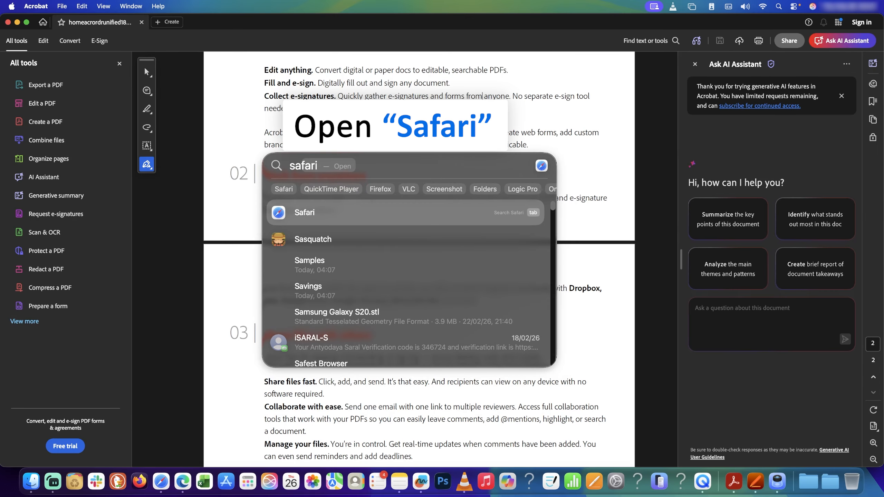
pyautogui.press('Return')
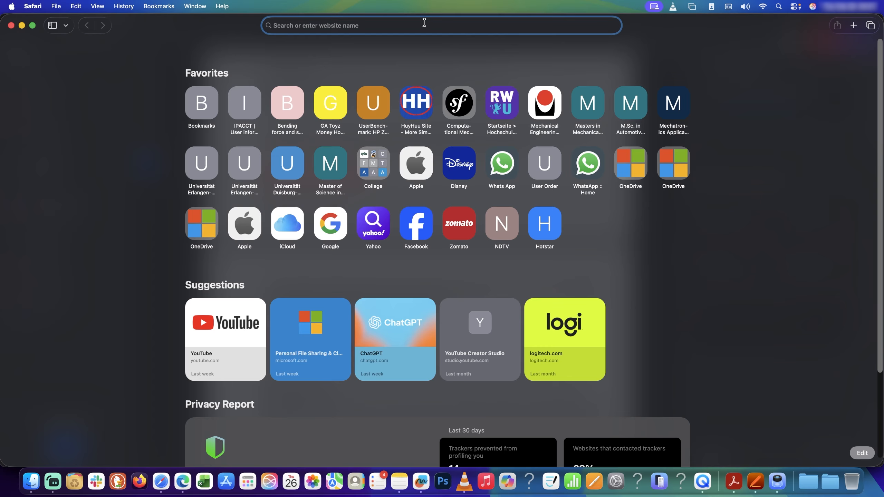
pyautogui.write('png to ')
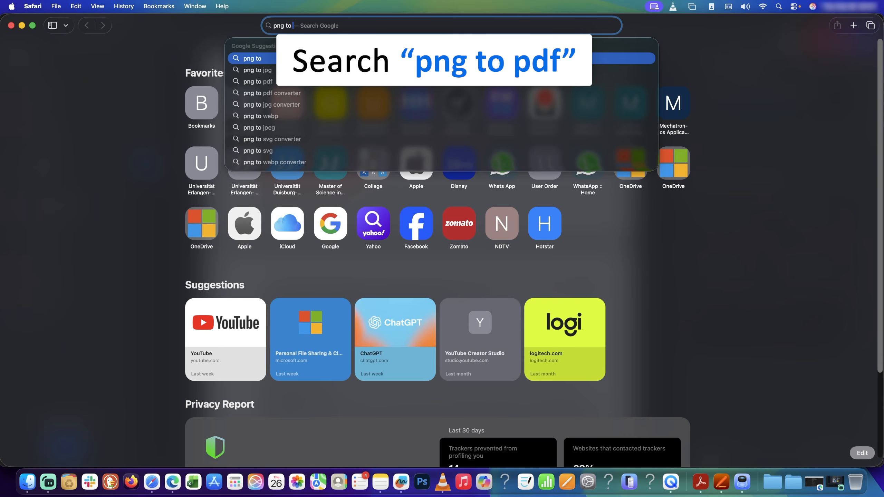
pyautogui.write('pdf')
pyautogui.press('Return')
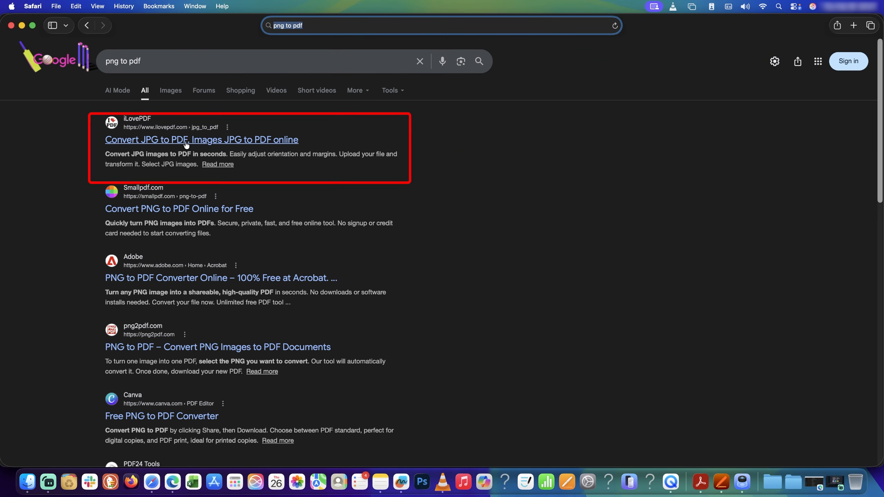
# - Upload the signature screenshot to iLovePDF's image-to-PDF tool and convert it to a PDF
pyautogui.click(241, 138)
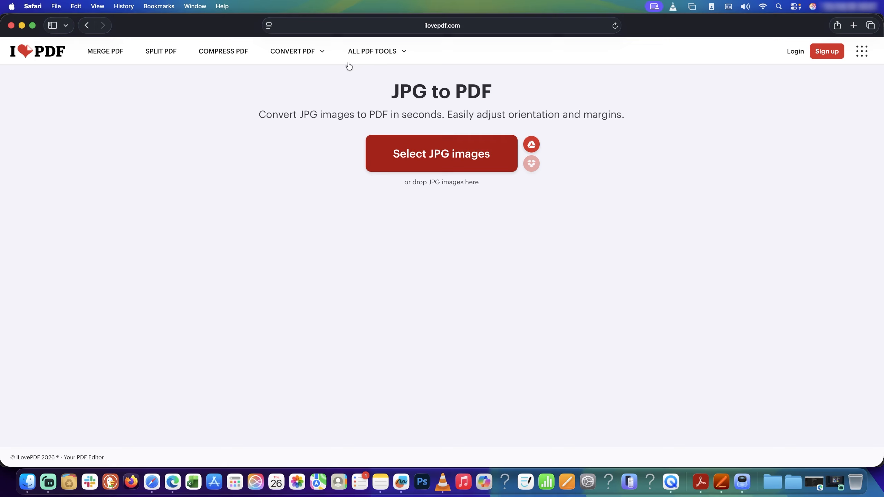
pyautogui.click(411, 160)
pyautogui.click(447, 209)
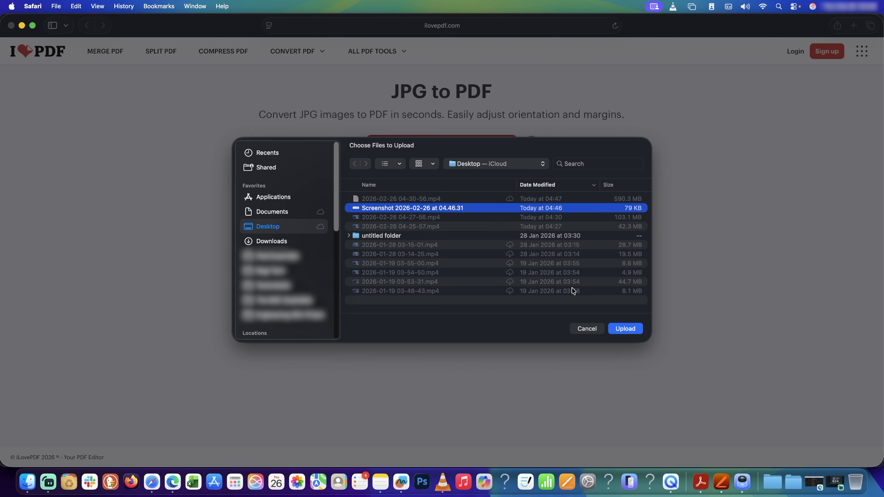
pyautogui.click(626, 329)
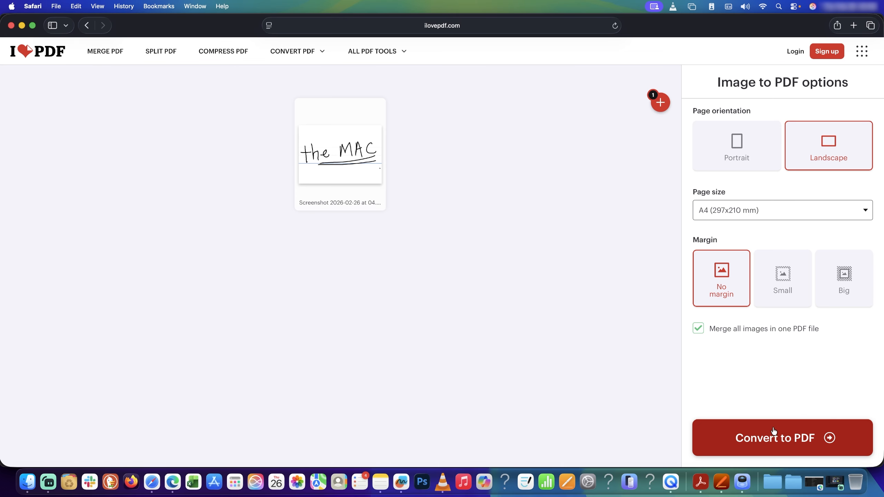
pyautogui.click(778, 438)
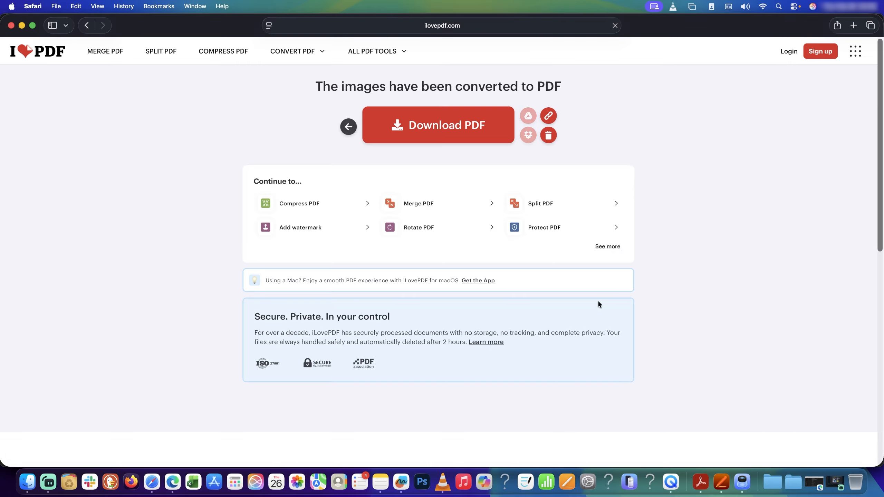
# - Download the converted PDF, allowing the site to save files, and confirm it in Downloads
pyautogui.click(473, 124)
pyautogui.click(526, 279)
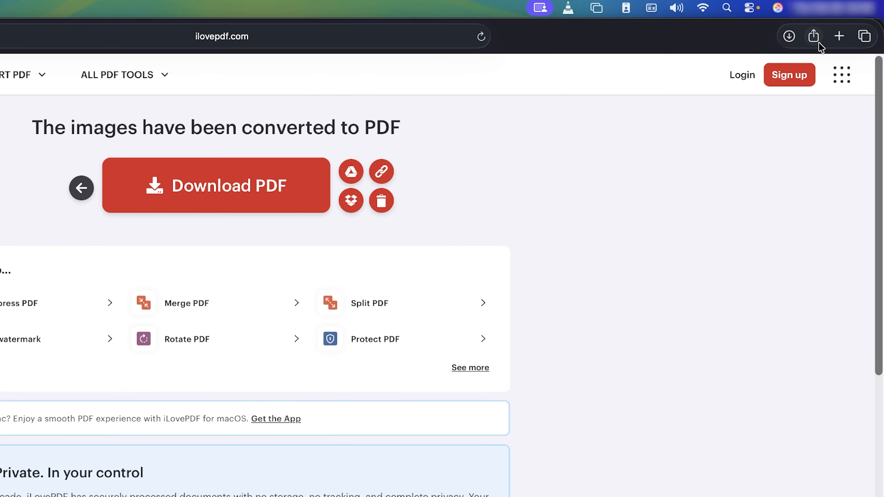
pyautogui.click(789, 36)
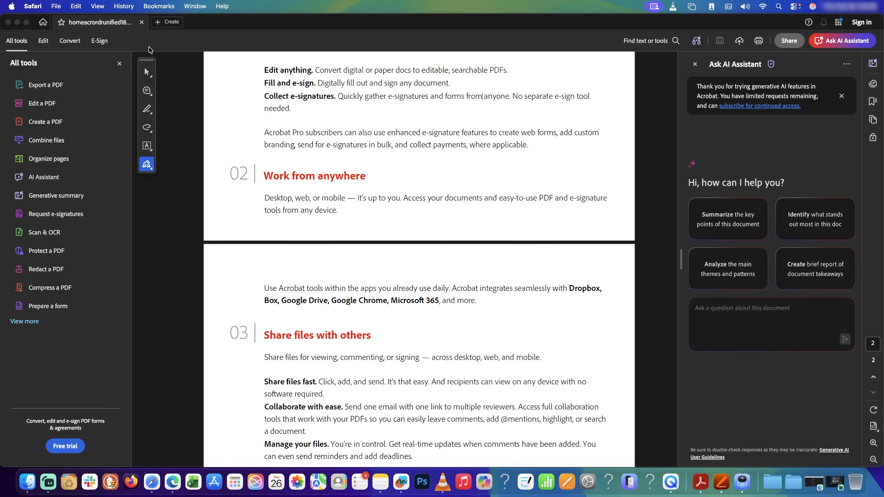
# - In Acrobat Preferences > Signatures, open Creation & Appearance and start a new appearance
pyautogui.scroll(4, 150, 54)
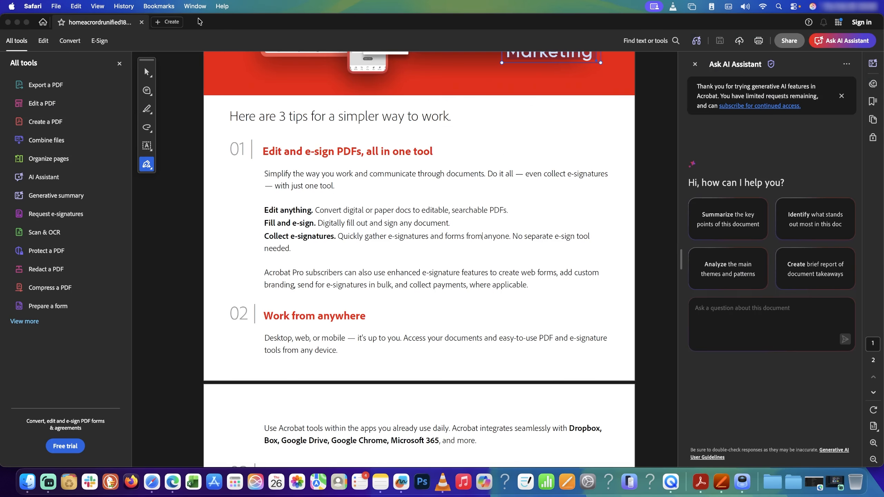
pyautogui.click(226, 21)
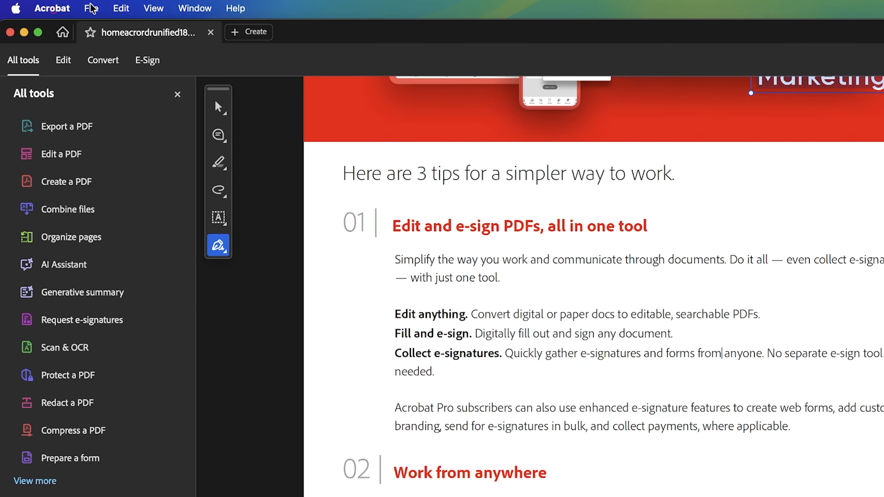
pyautogui.click(52, 9)
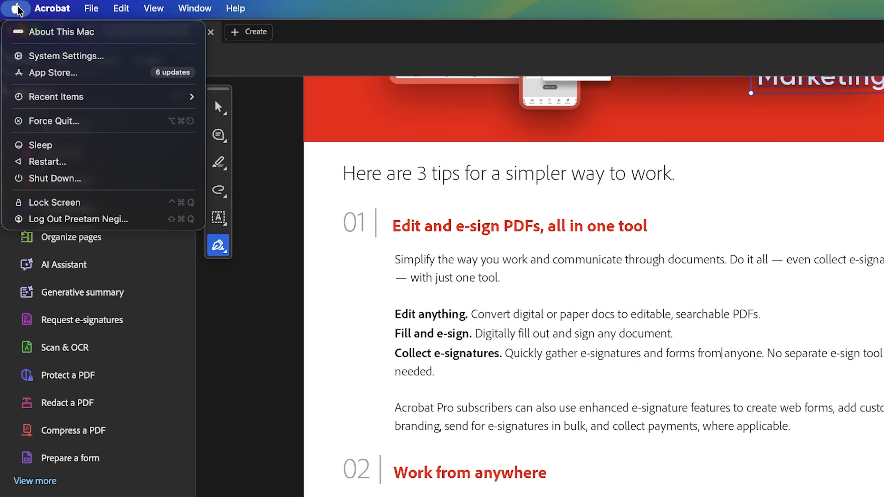
pyautogui.click(67, 72)
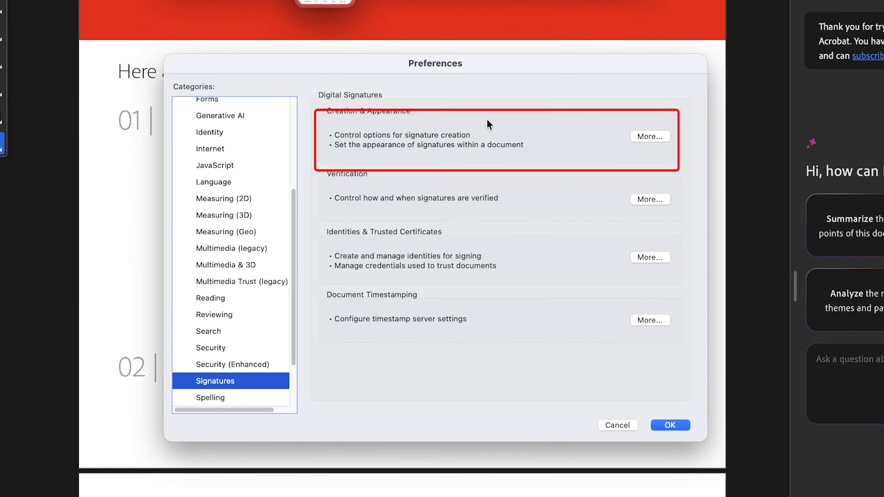
pyautogui.click(667, 136)
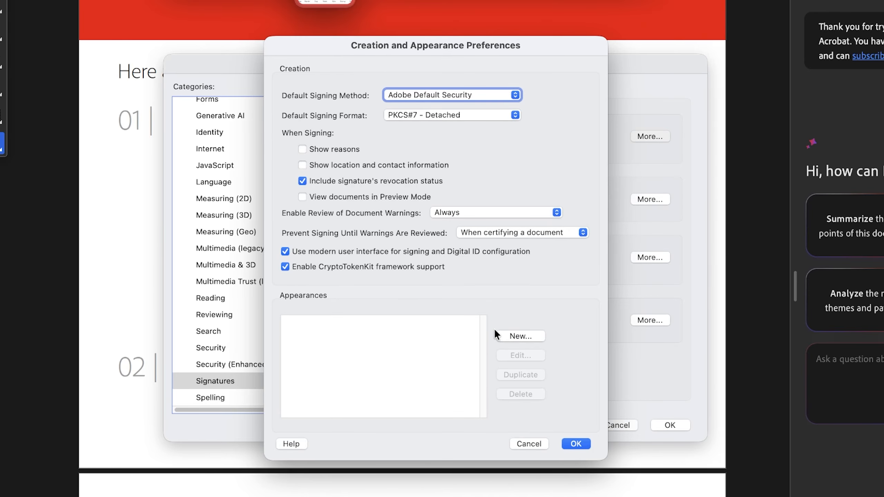
pyautogui.click(511, 337)
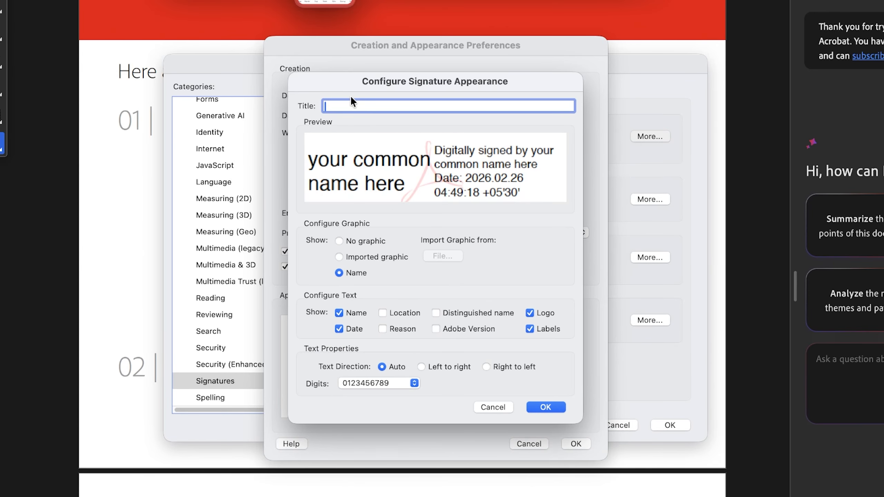
# - Title the appearance with the signer's name, import the downloaded signature PDF as its graphic, and save
pyautogui.write('Pritam')
pyautogui.click(339, 257)
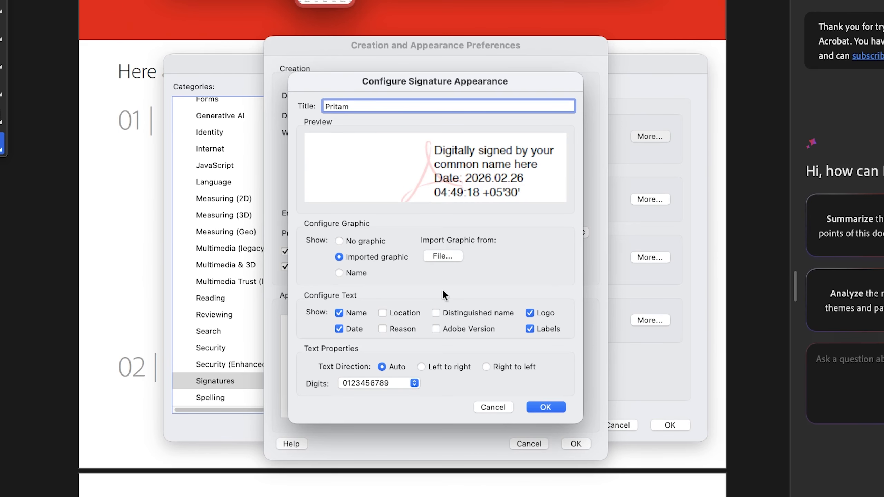
pyautogui.click(443, 256)
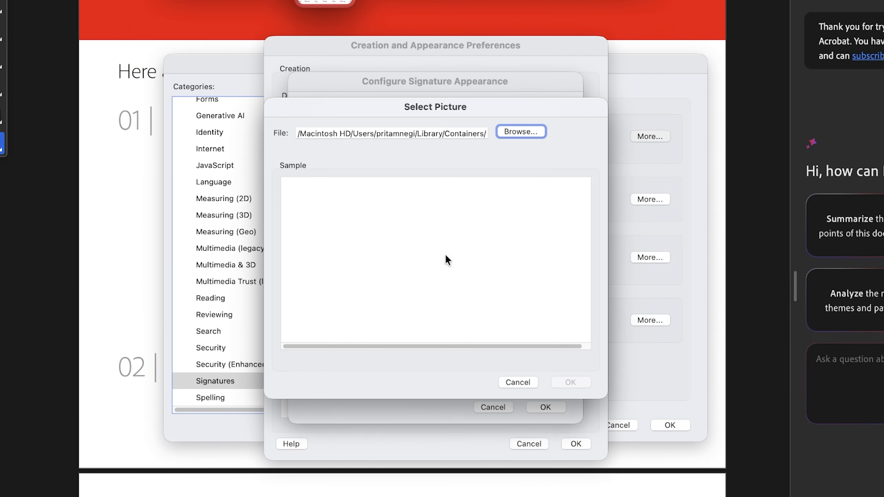
pyautogui.click(527, 134)
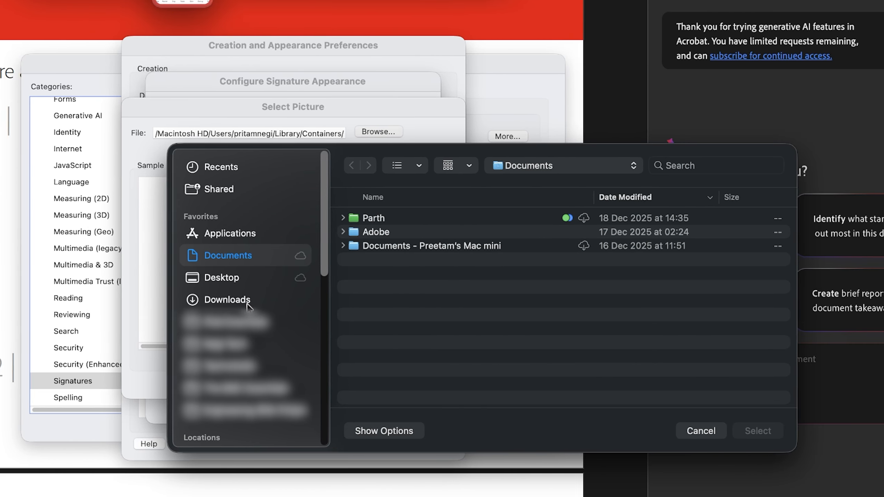
pyautogui.click(369, 300)
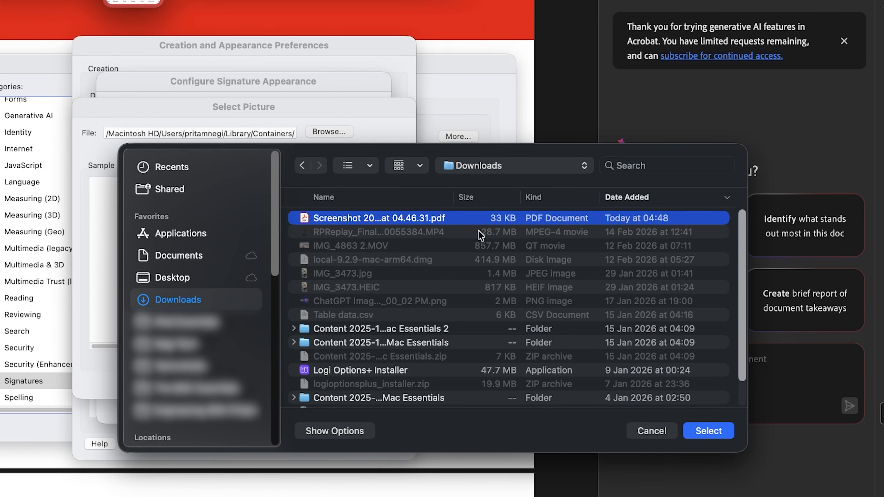
pyautogui.click(729, 431)
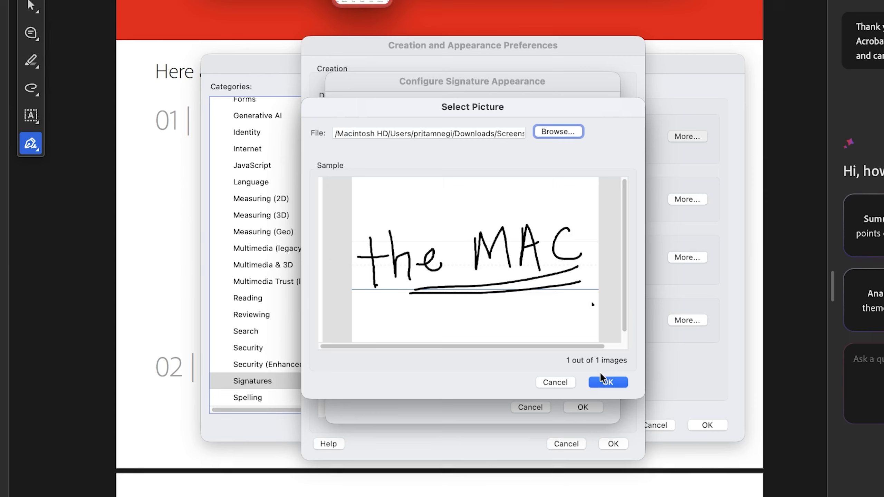
pyautogui.click(483, 382)
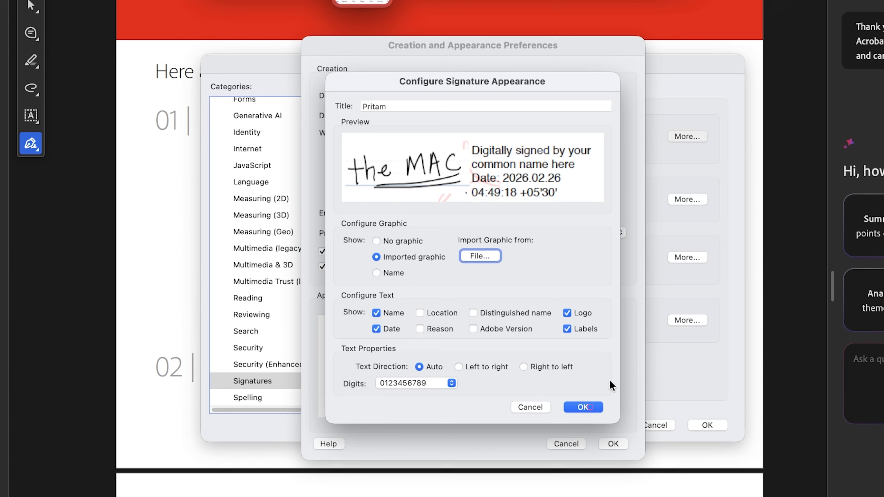
pyautogui.click(584, 408)
pyautogui.click(613, 444)
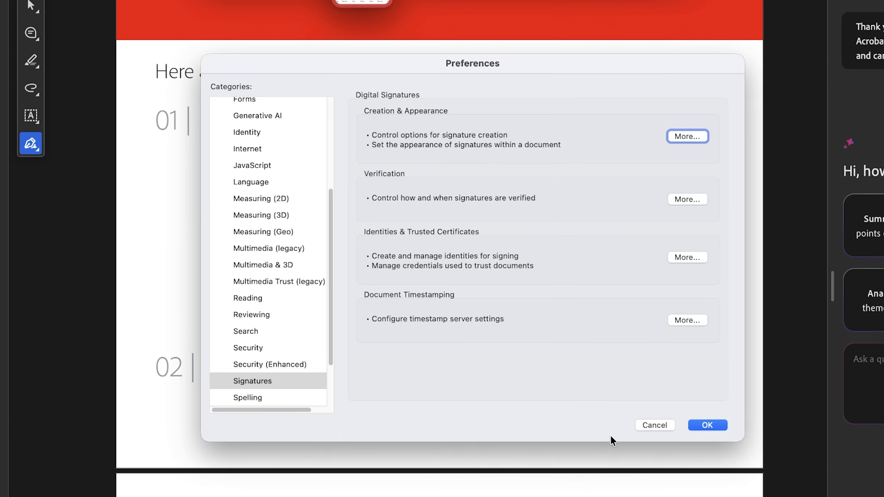
pyautogui.click(714, 426)
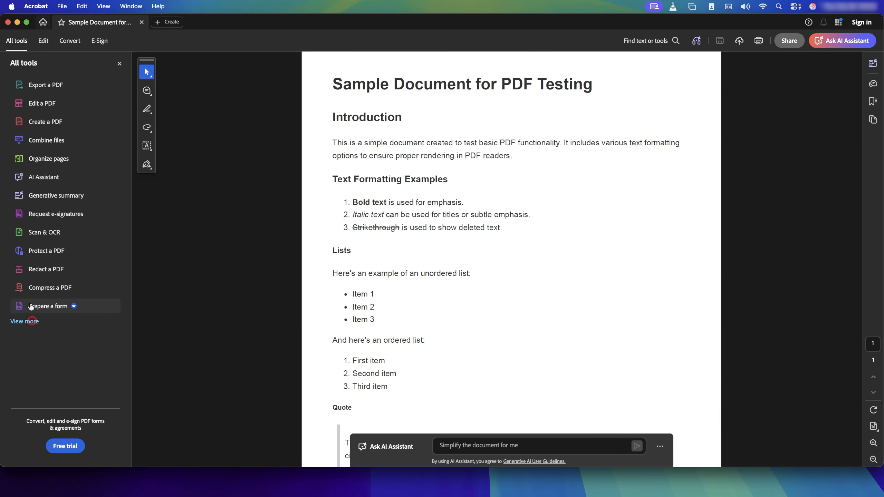
# - Start Digitally sign from the Use a certificate tools, ticking 'Do not show this message again'
pyautogui.click(32, 321)
pyautogui.scroll(-3, 34, 323)
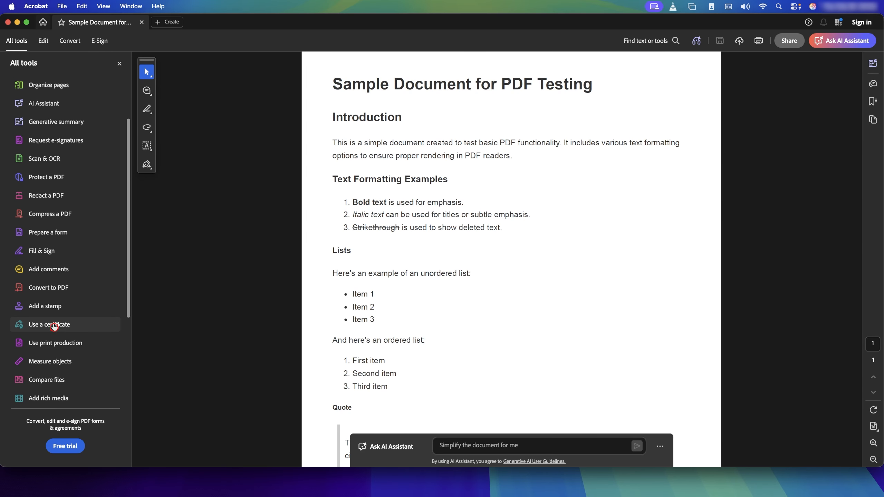
pyautogui.click(54, 326)
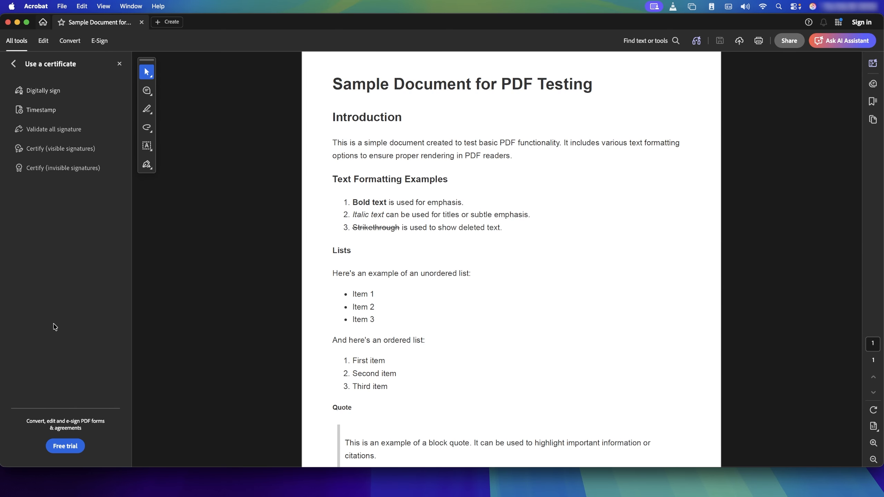
pyautogui.click(44, 96)
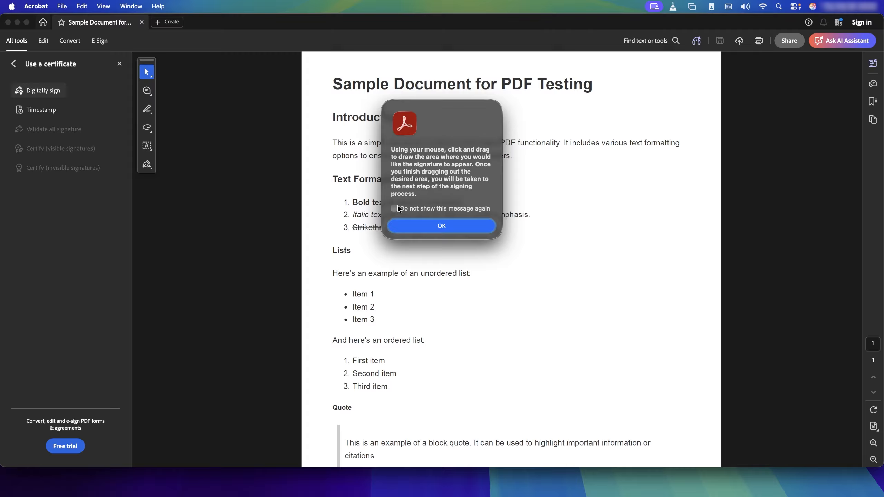
pyautogui.click(397, 207)
pyautogui.click(436, 230)
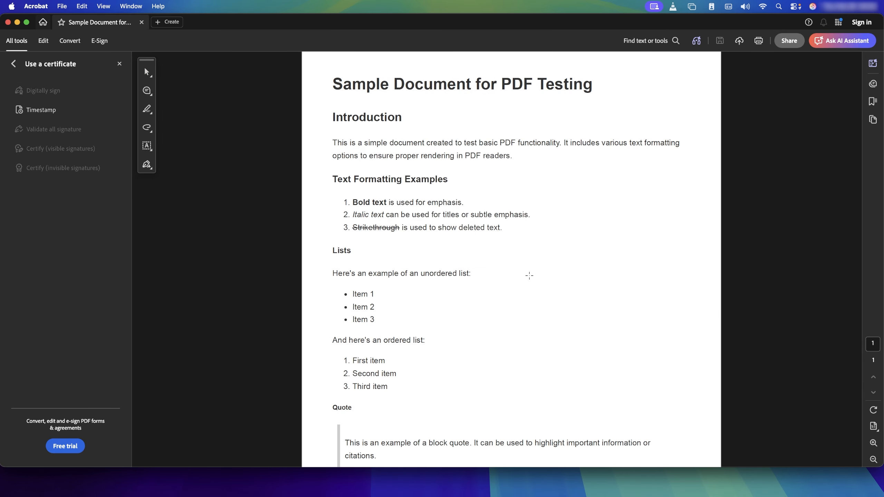
# - Draw the signature box beside the unordered list, continue with the self-signed ID, and choose the custom appearance
pyautogui.moveTo(522, 273)
pyautogui.mouseDown()
pyautogui.moveTo(545, 293)
pyautogui.moveTo(625, 317)
pyautogui.mouseUp()
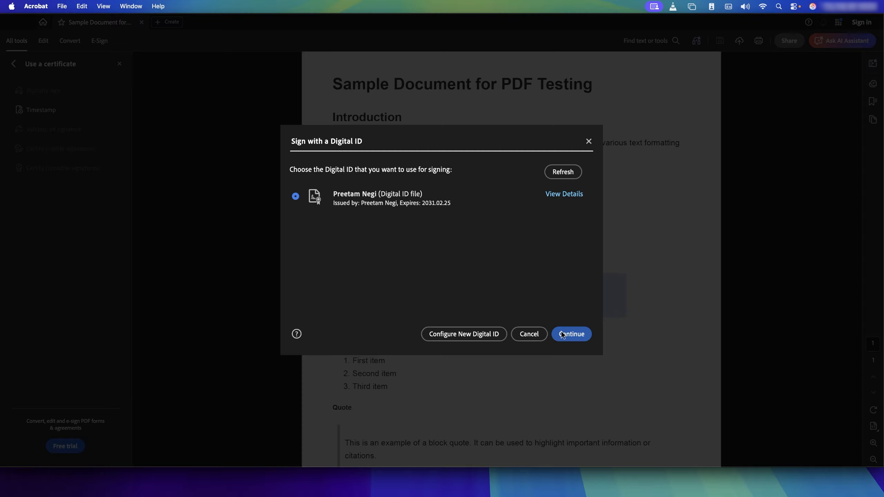
pyautogui.click(572, 336)
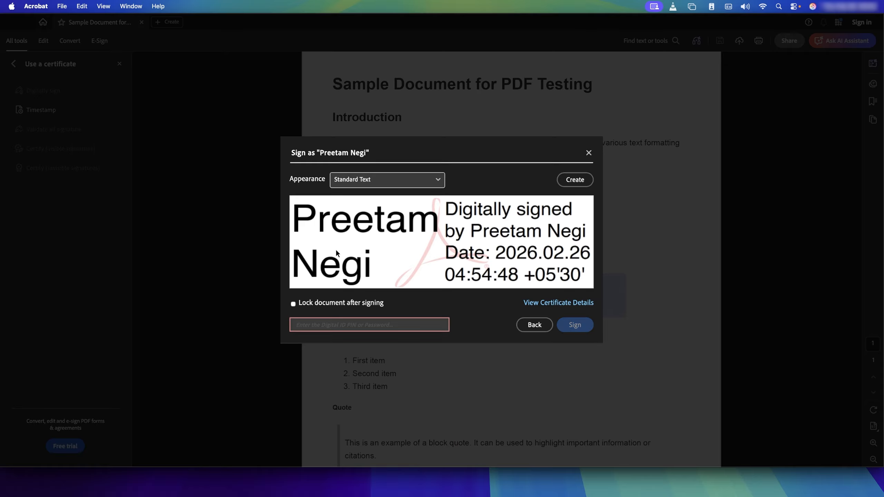
pyautogui.click(403, 181)
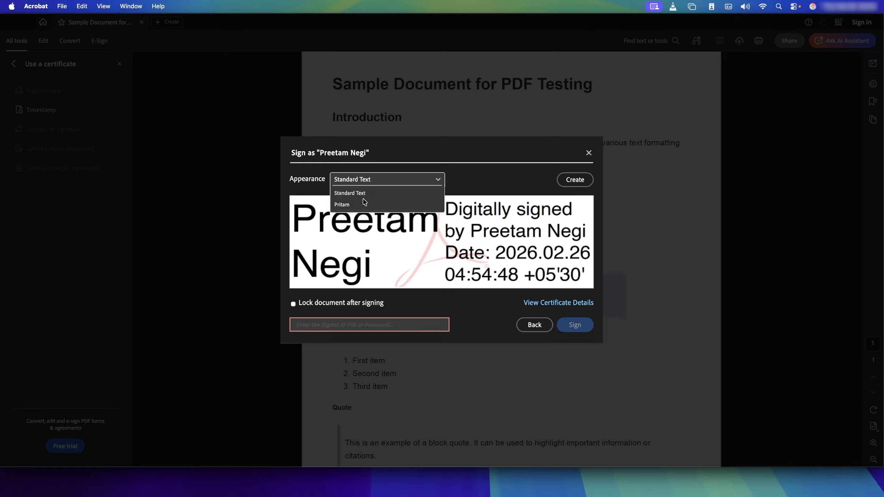
pyautogui.click(364, 206)
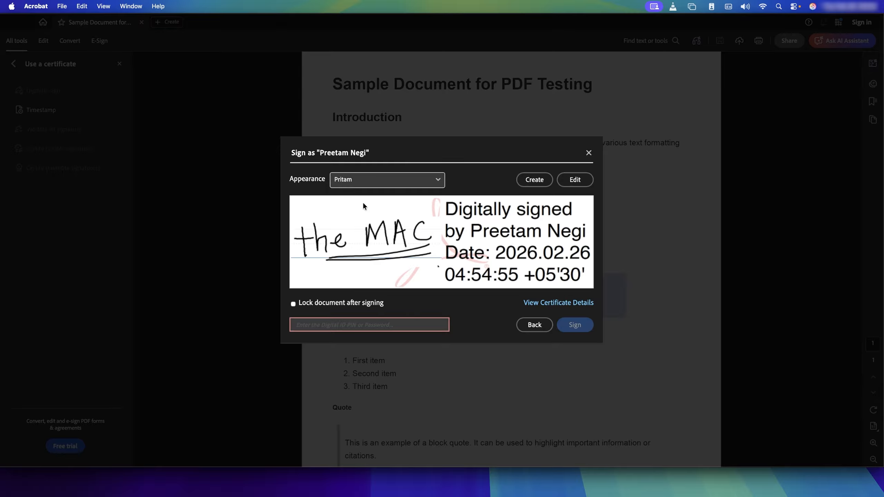